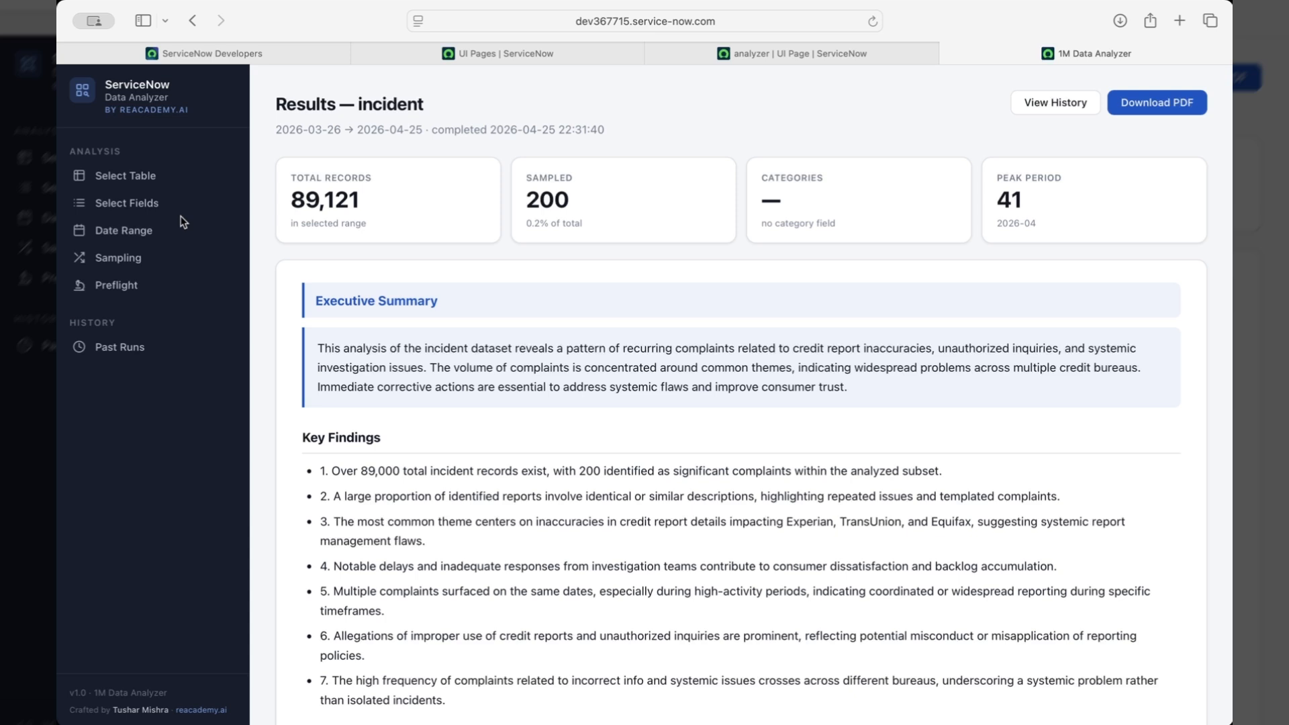
Open the history of past runs and view the completed incident analysis for 2026-03-26 to 2026-04-25.
scroll(379, 404, "down", 2)
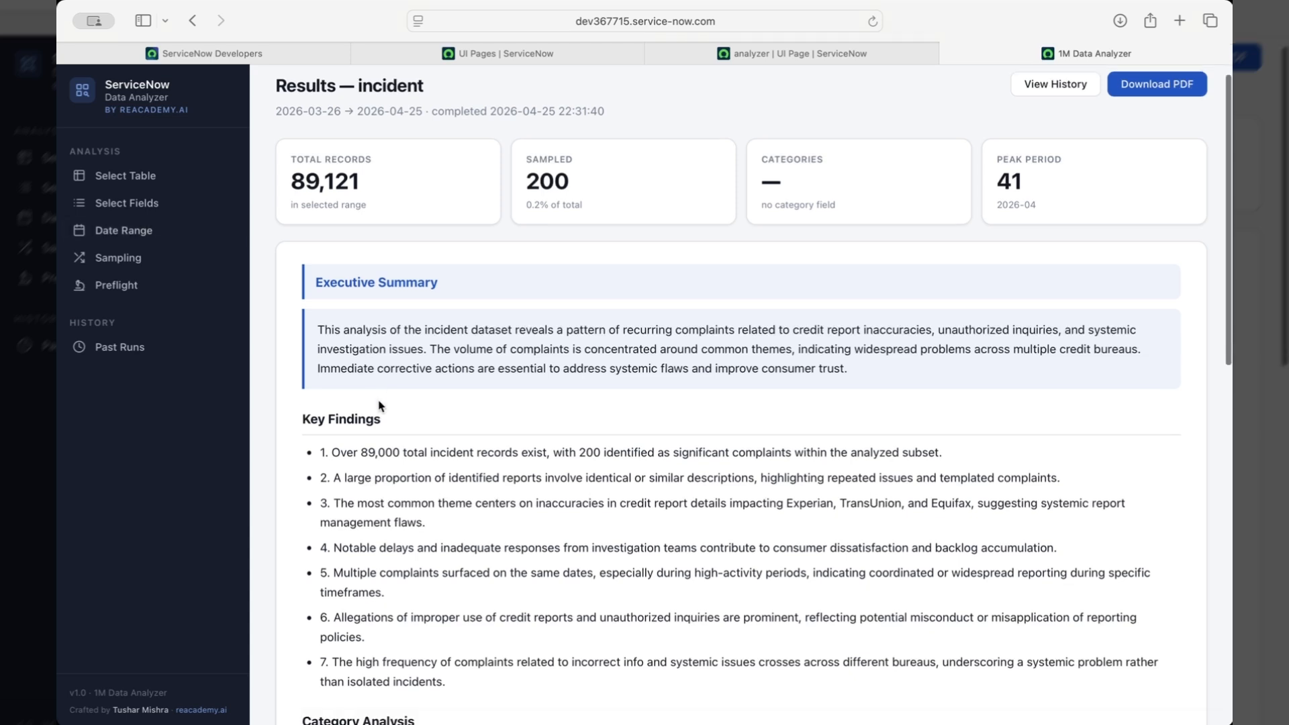
scroll(379, 405, "up", 2)
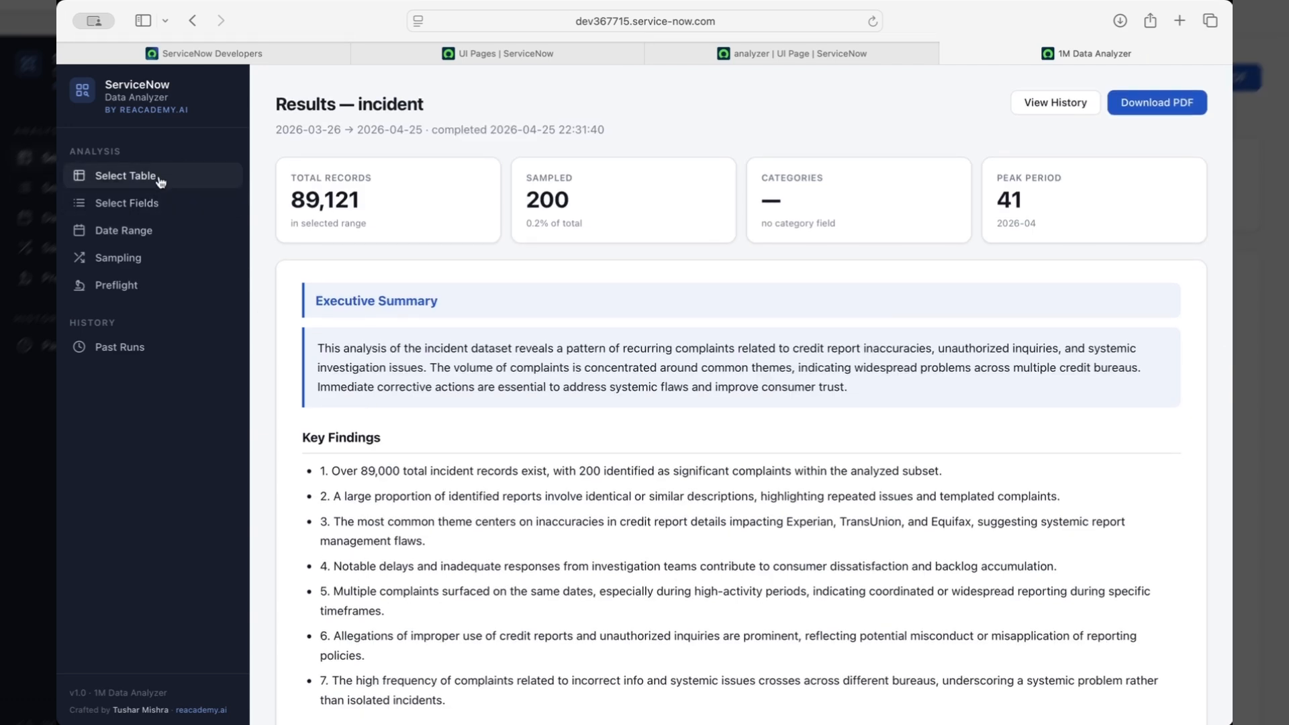
scroll(156, 188, "down", 1)
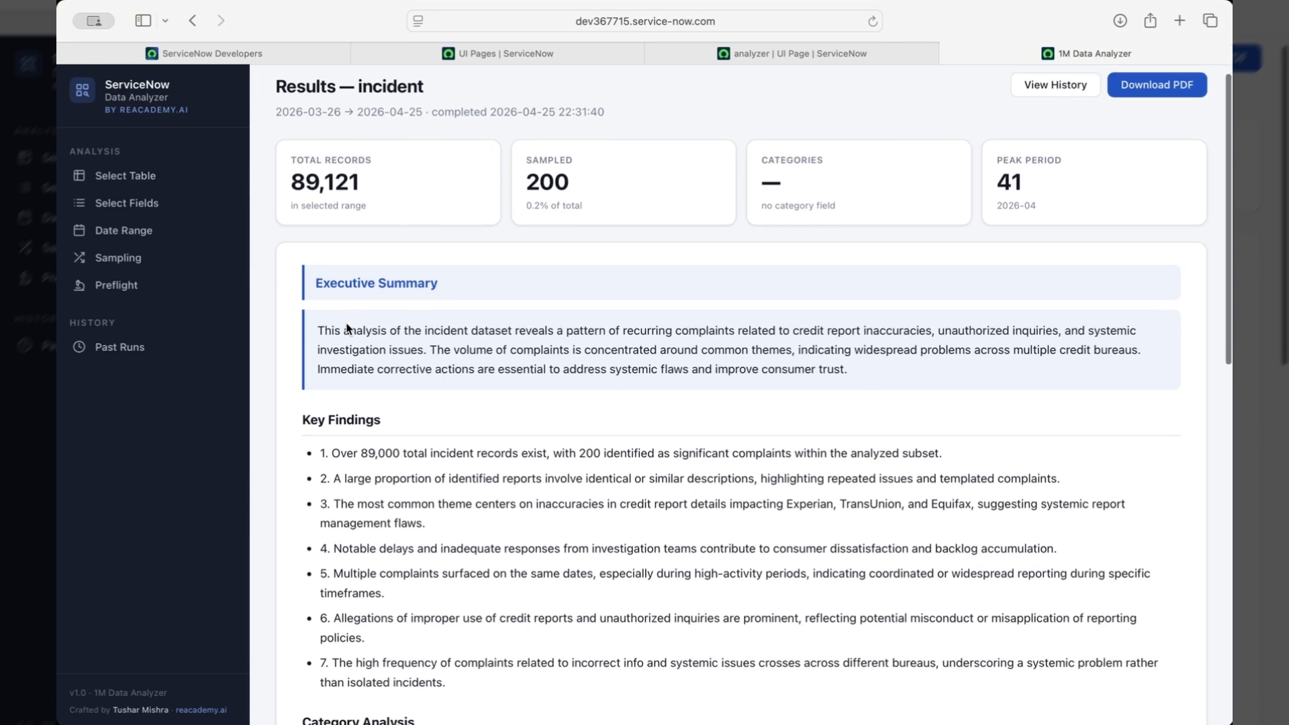
left_click(107, 347)
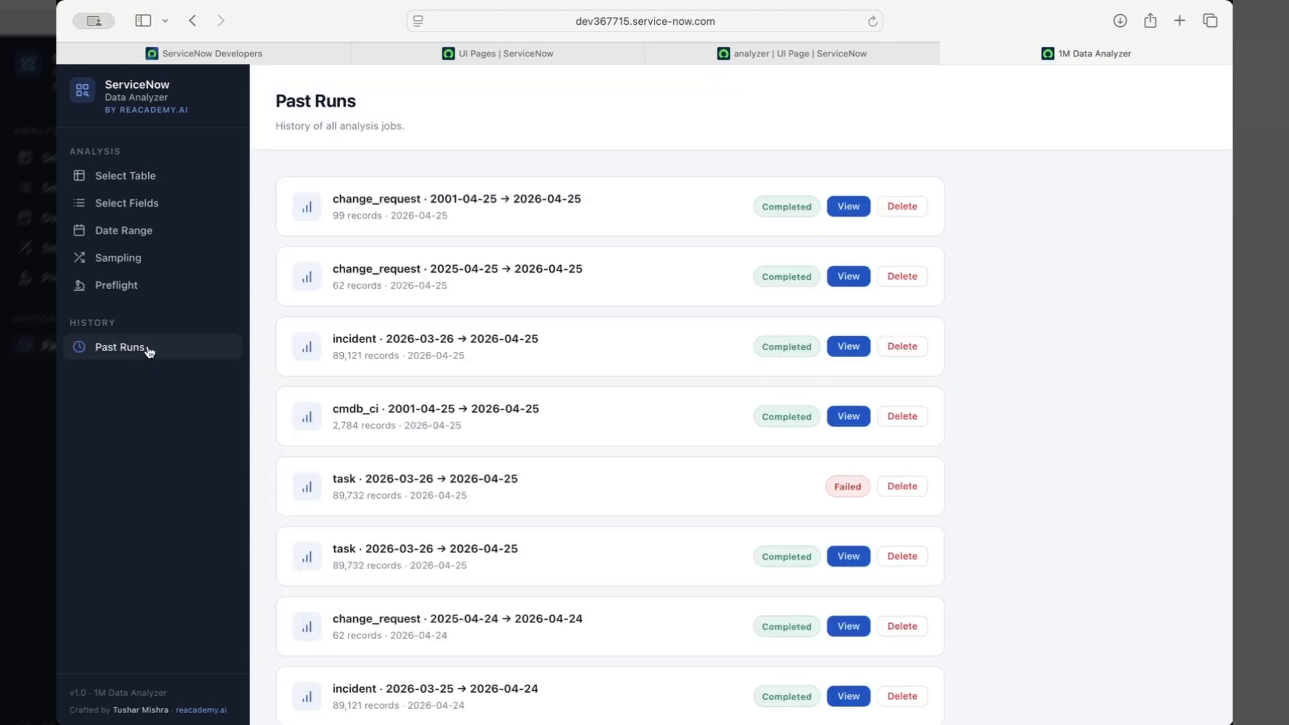
scroll(705, 402, "down", 3)
scroll(705, 403, "up", 3)
left_click(846, 345)
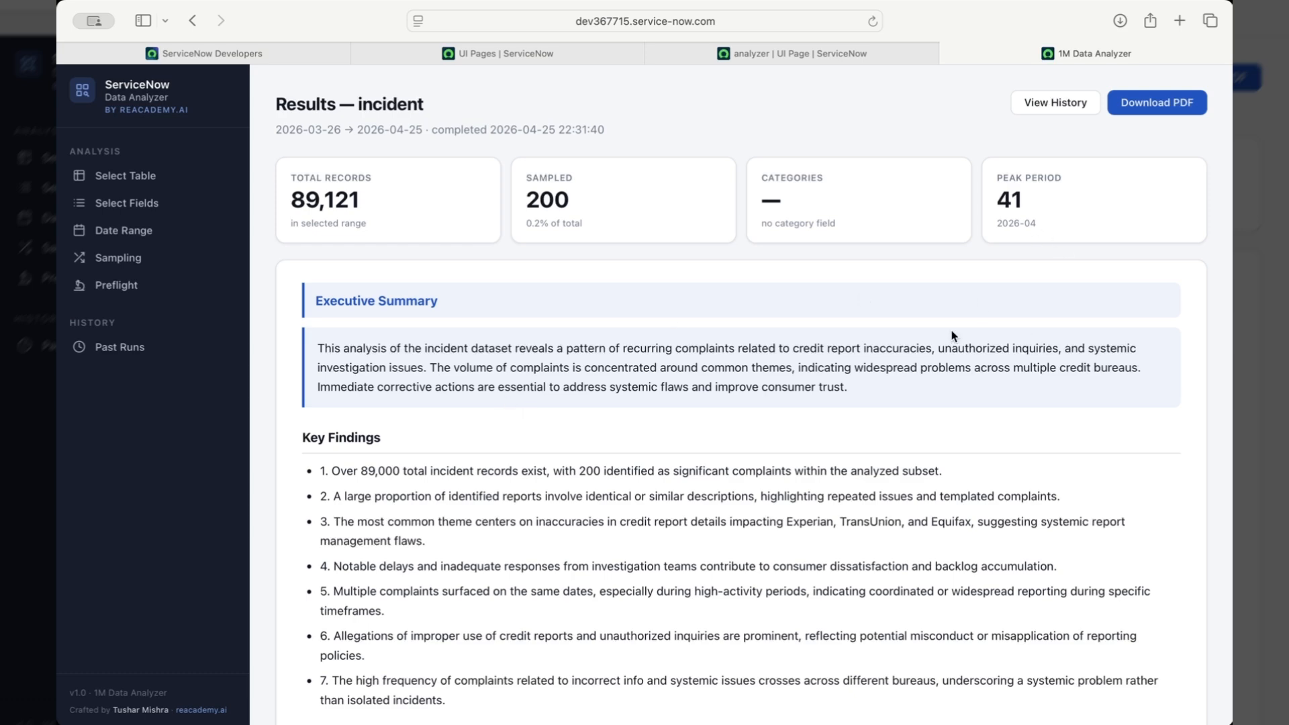
Read through the incident report's executive summary, key findings, category analysis, anomalies and recommended actions.
scroll(352, 389, "down", 10)
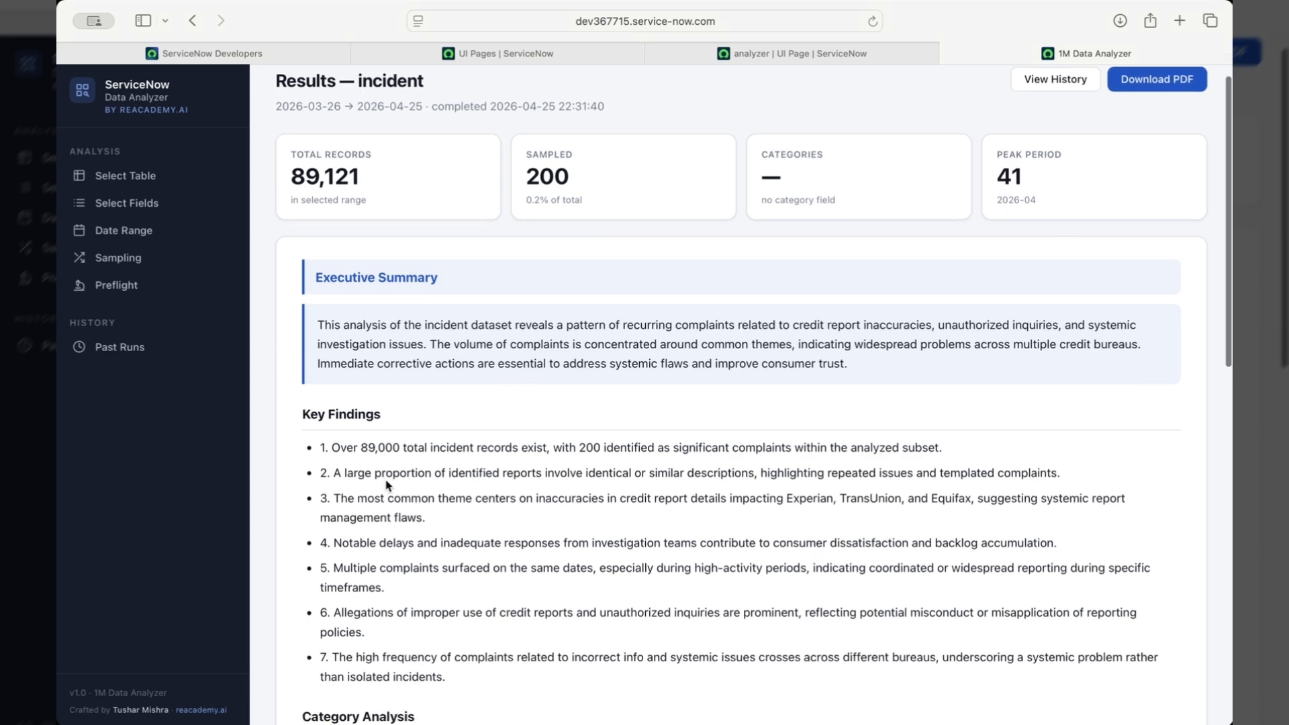
scroll(332, 210, "up", 2)
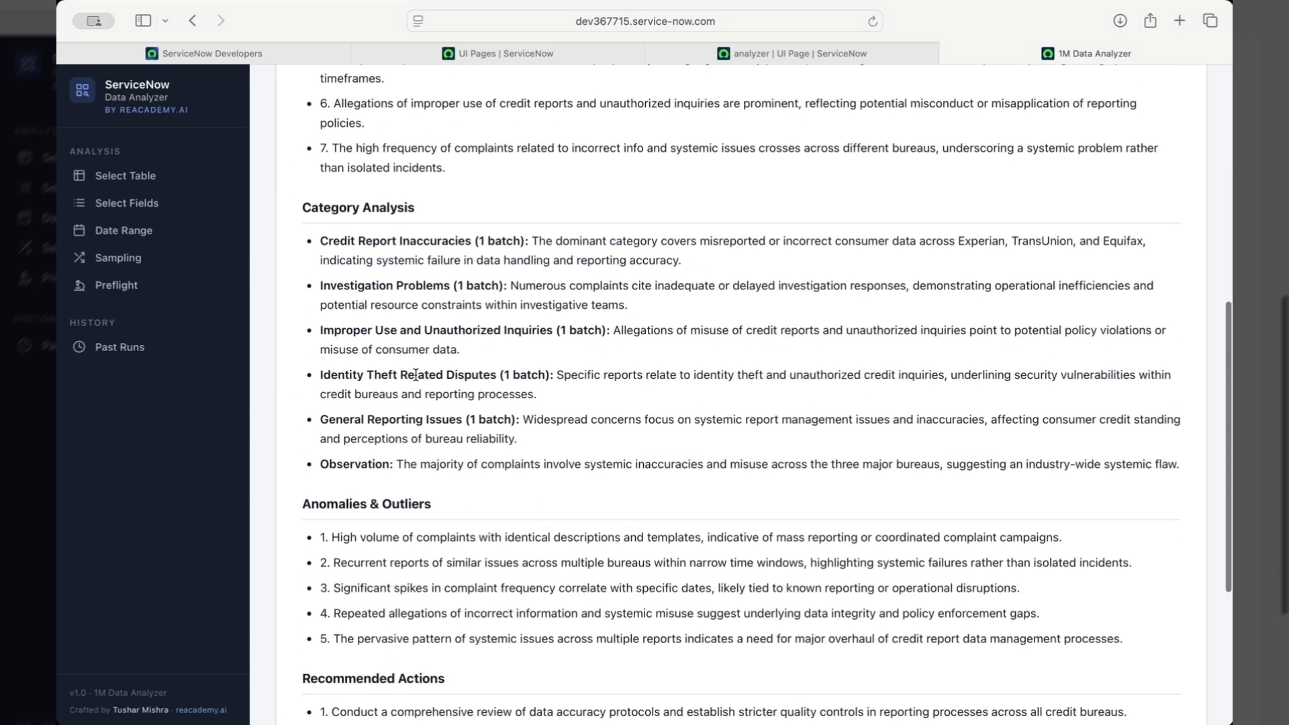
scroll(494, 505, "down", 1)
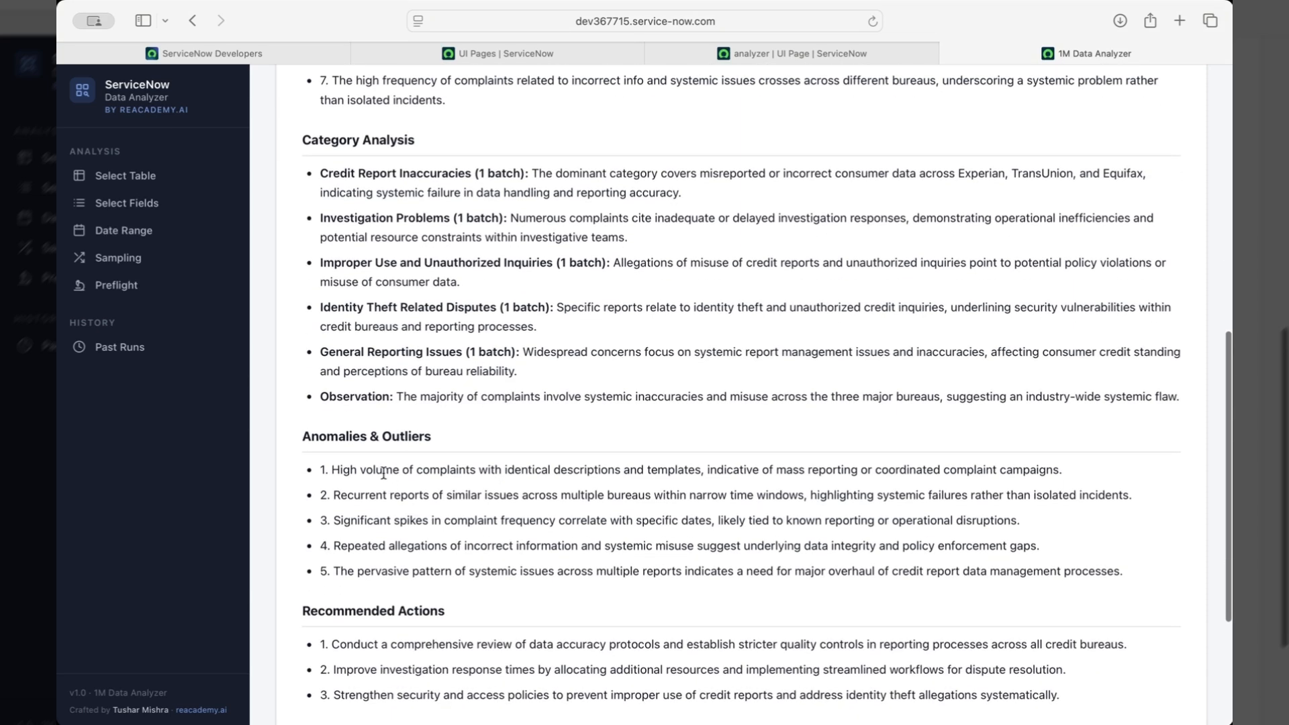
scroll(383, 470, "down", 4)
scroll(395, 526, "up", 12)
scroll(395, 397, "up", 5)
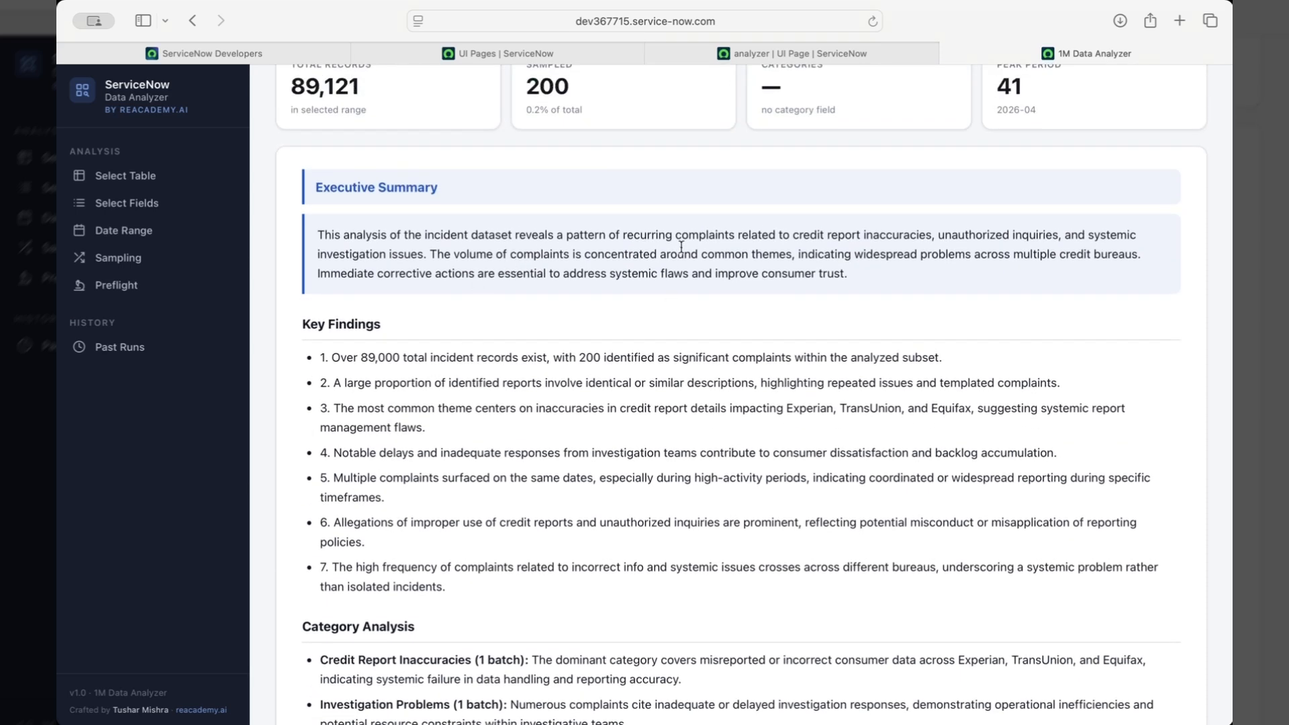
left_click_drag(387, 234, 419, 255)
scroll(419, 255, "up", 3)
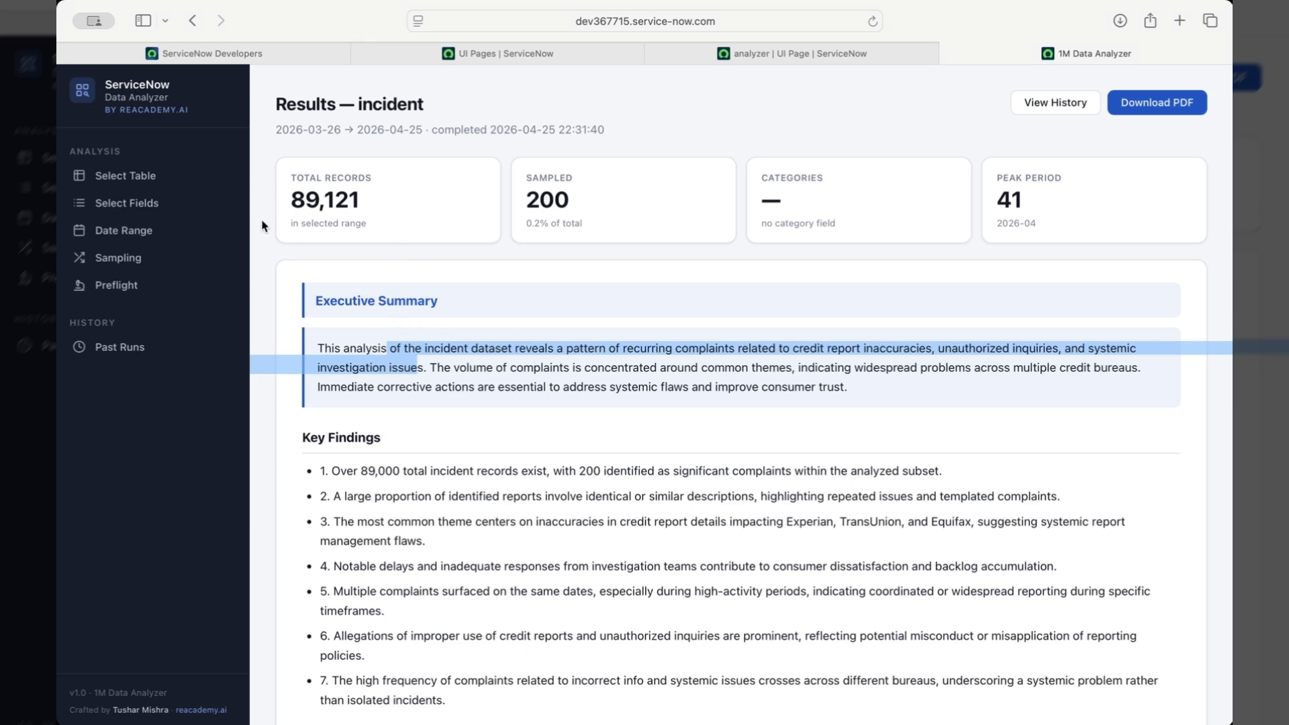
Start a new analysis at the table selection stage.
left_click(132, 187)
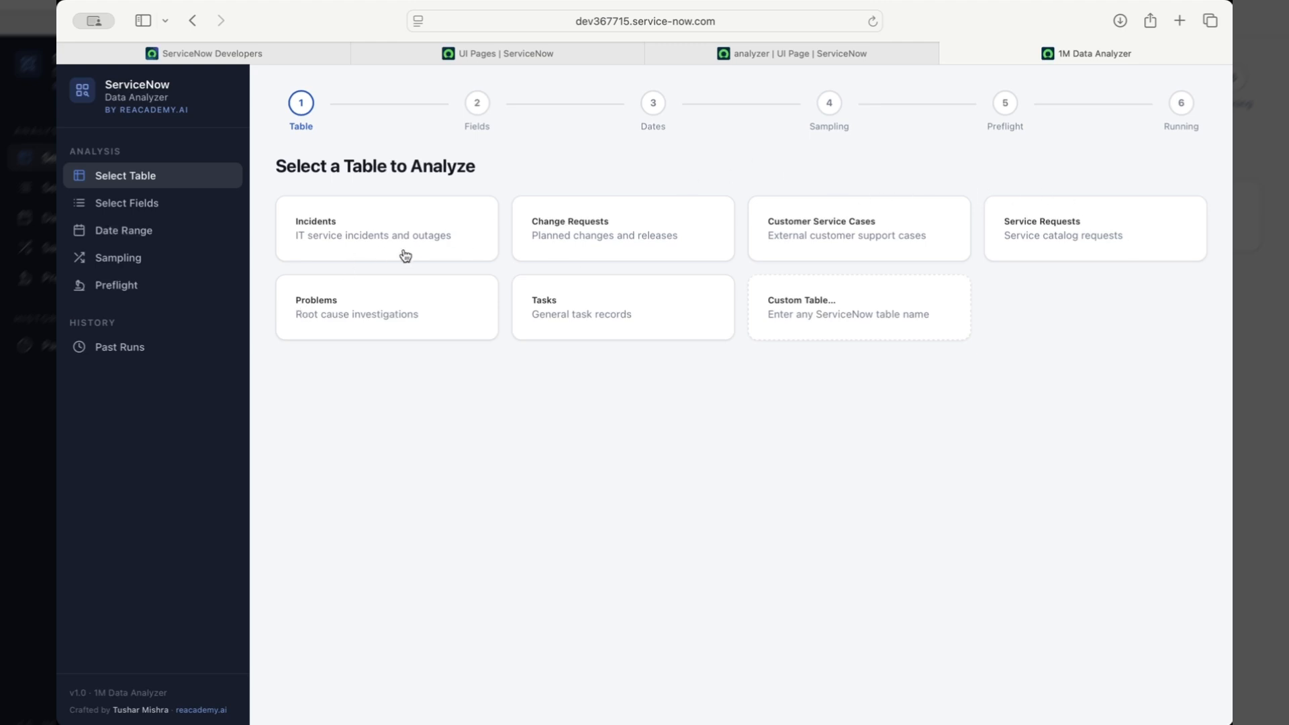
left_click(790, 307)
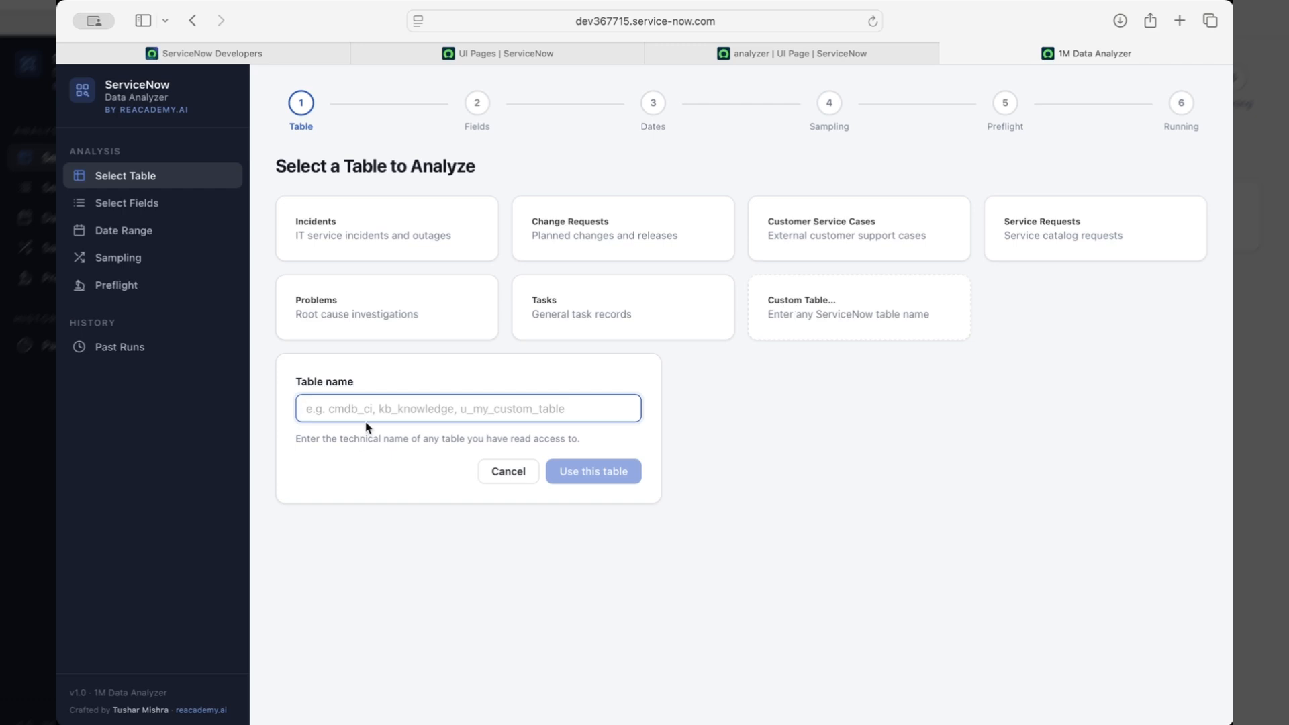
type("cm")
key("BackSpace")
key("BackSpace")
left_click(508, 471)
Choose the Incidents table and include its Short description and Description string fields in the analysis.
left_click(408, 253)
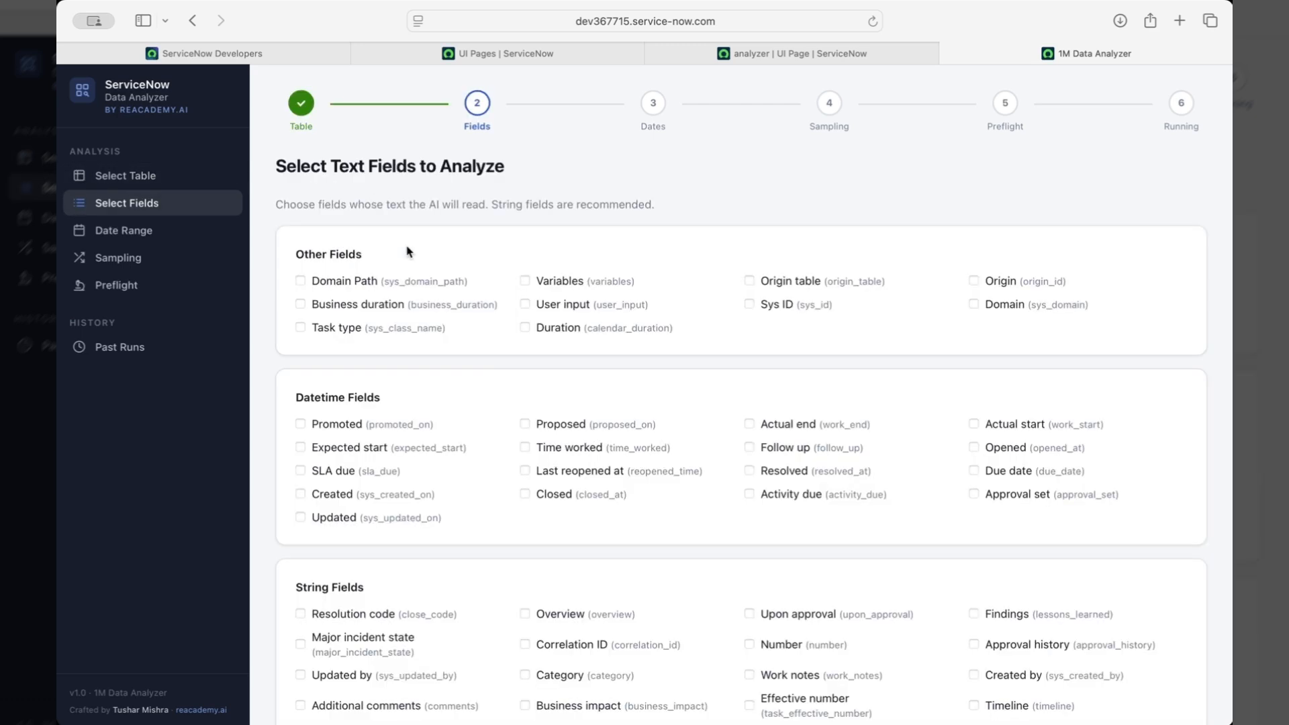
scroll(408, 252, "down", 5)
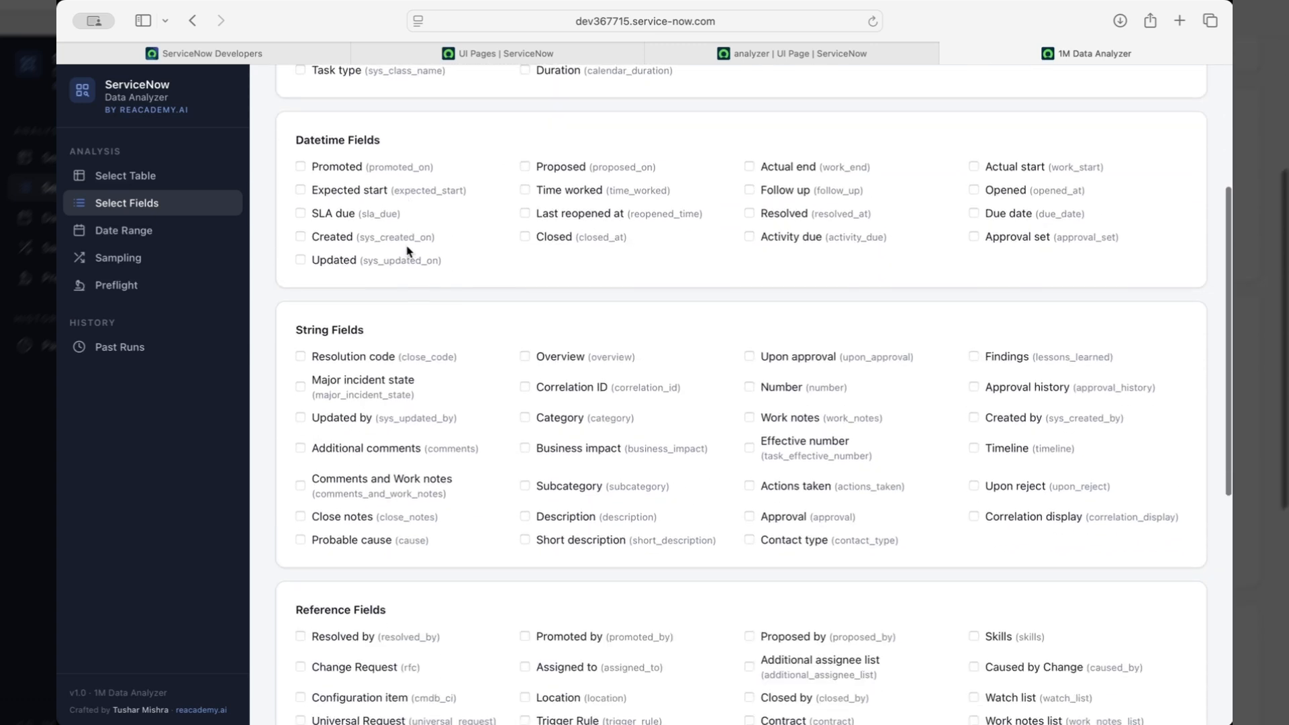
scroll(407, 251, "down", 2)
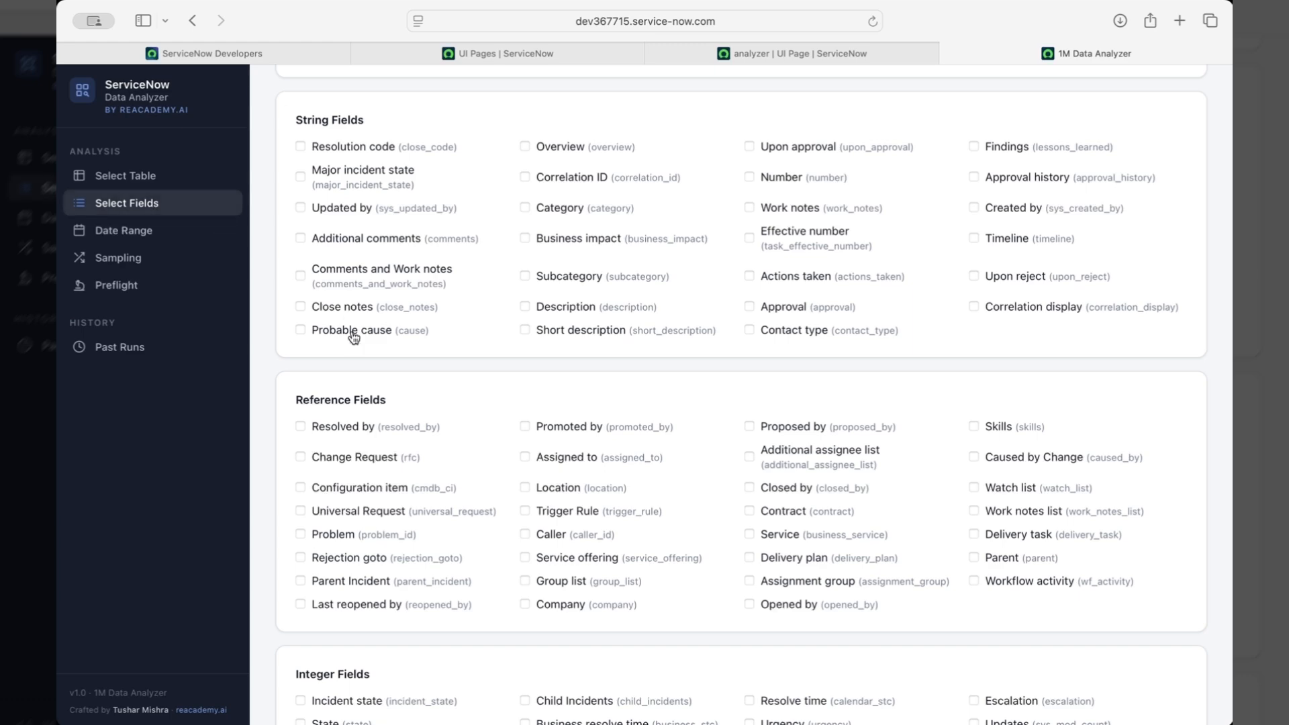
scroll(354, 335, "up", 2)
scroll(353, 336, "up", 3)
scroll(376, 443, "down", 3)
scroll(377, 400, "up", 3)
scroll(377, 399, "down", 9)
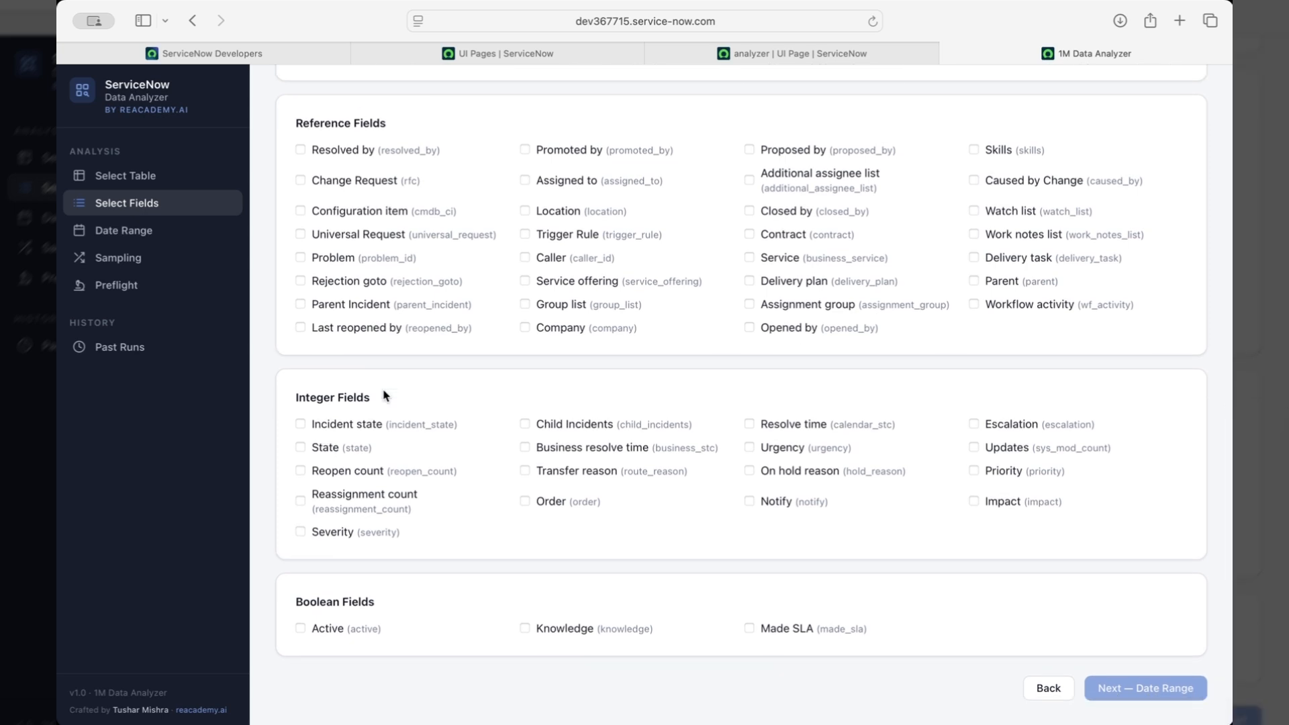
scroll(386, 396, "up", 6)
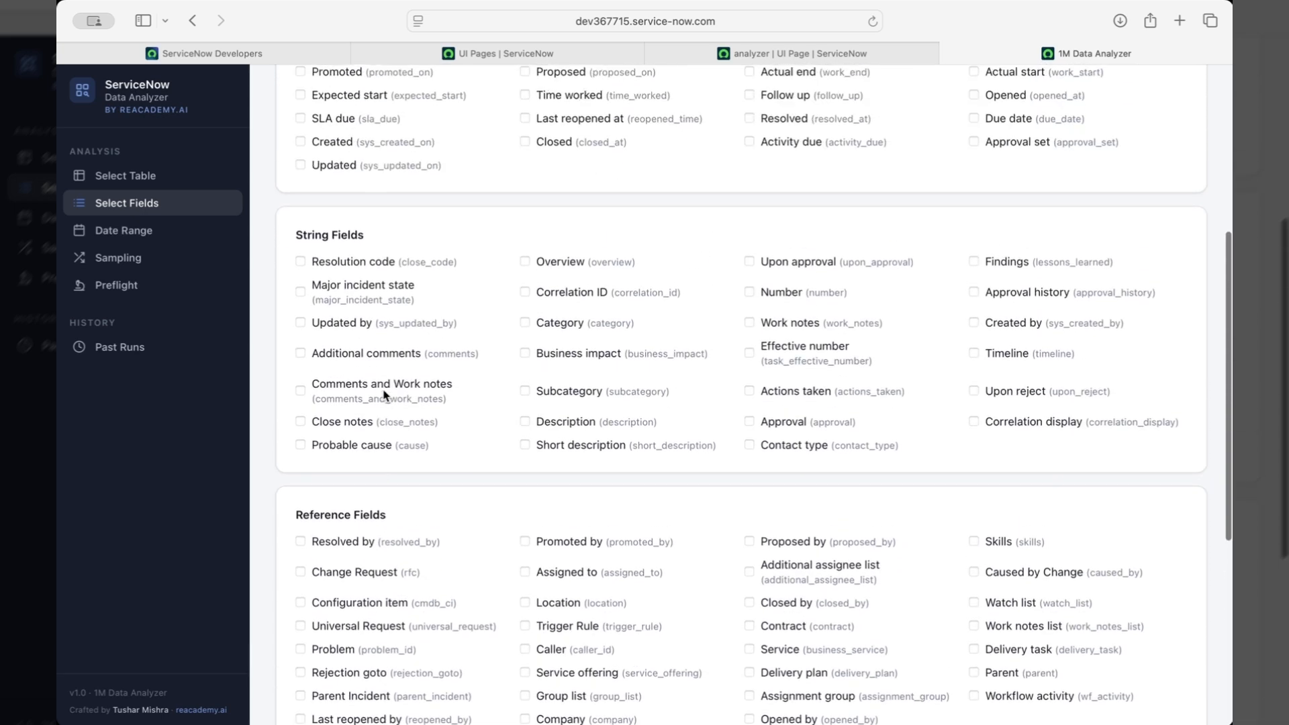
left_click(524, 445)
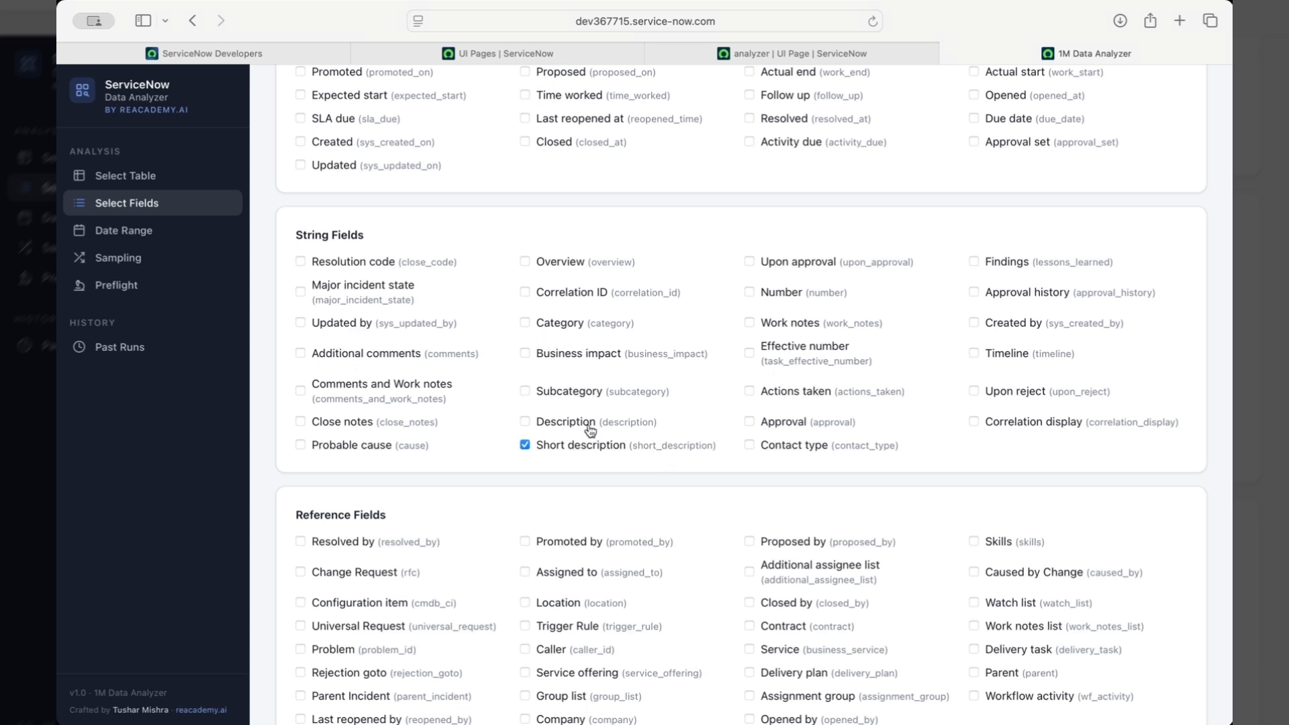
left_click(573, 422)
Add the Created datetime field and the Configuration item reference field to the analysis.
scroll(712, 403, "up", 5)
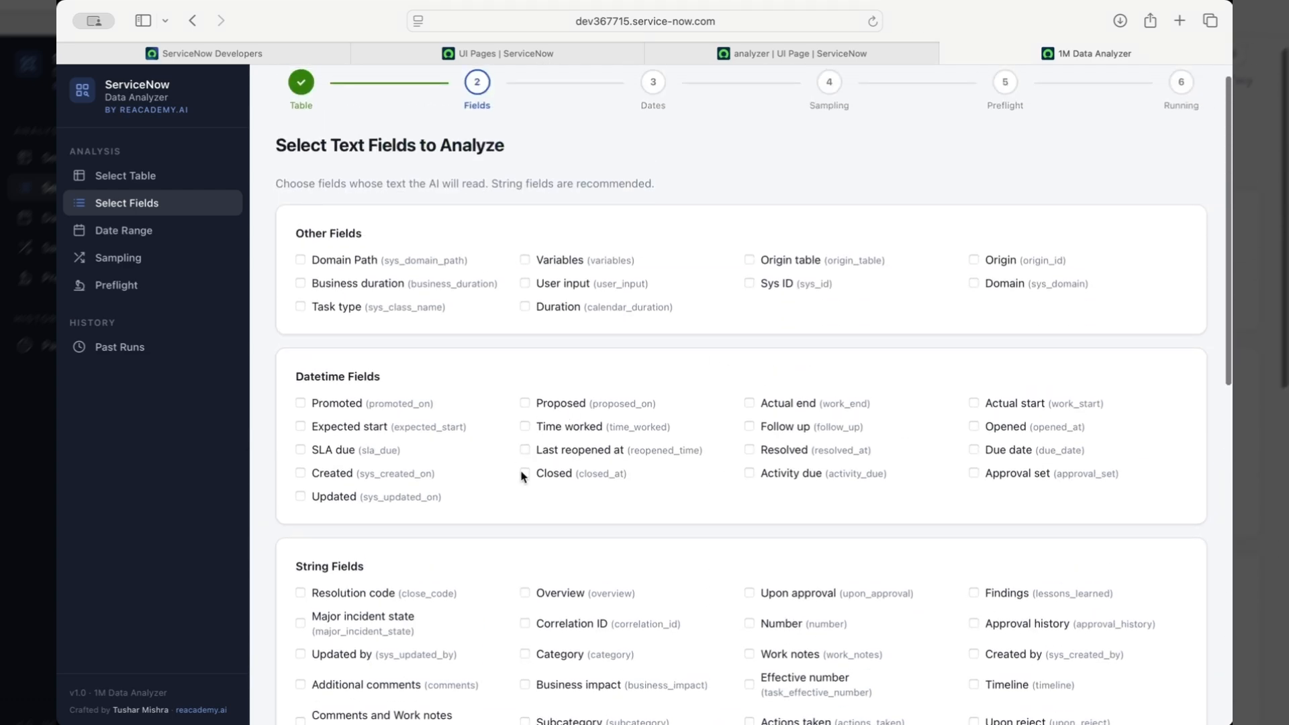
scroll(524, 478, "down", 3)
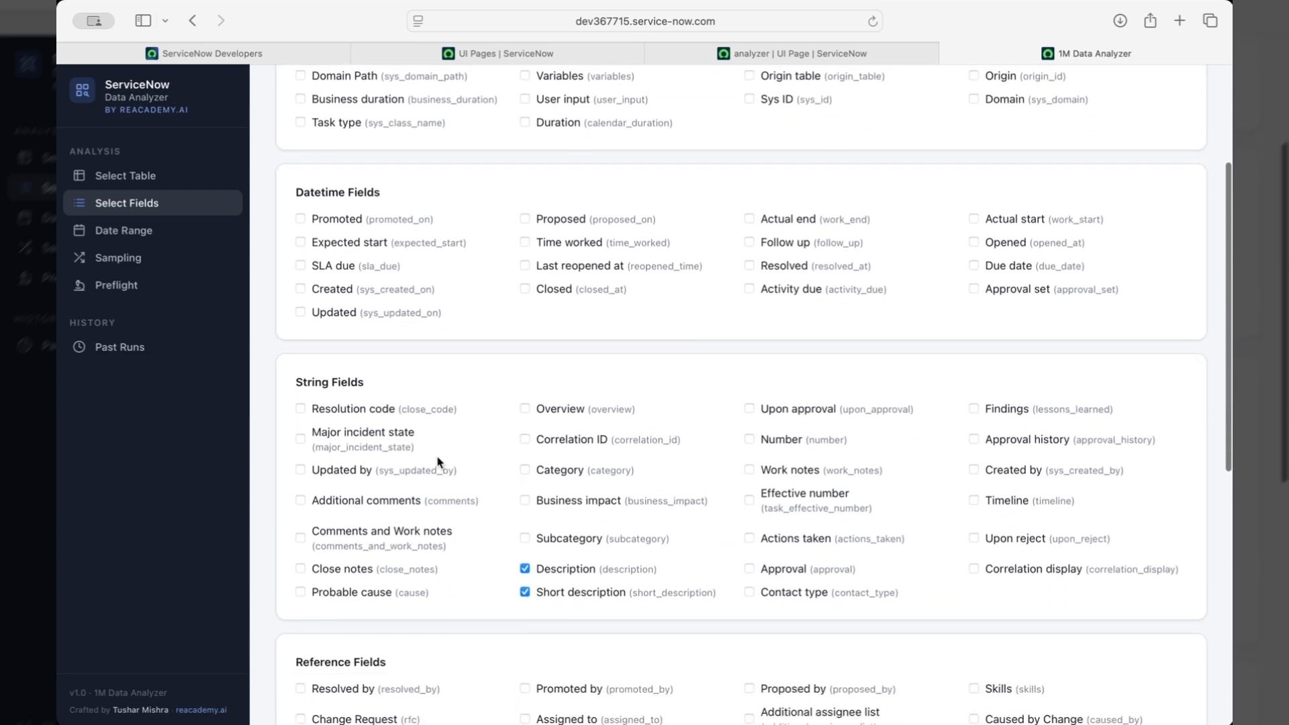
left_click(301, 289)
scroll(304, 291, "down", 3)
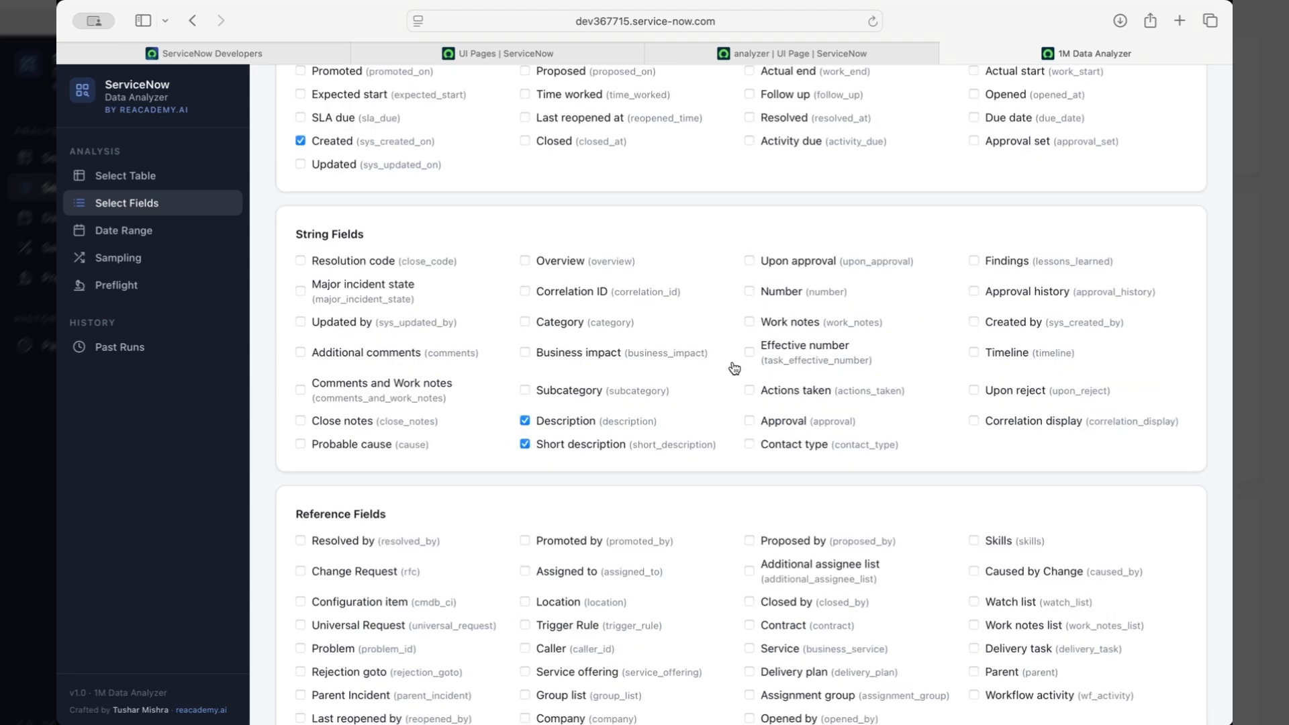
scroll(608, 360, "down", 1)
scroll(608, 361, "down", 1)
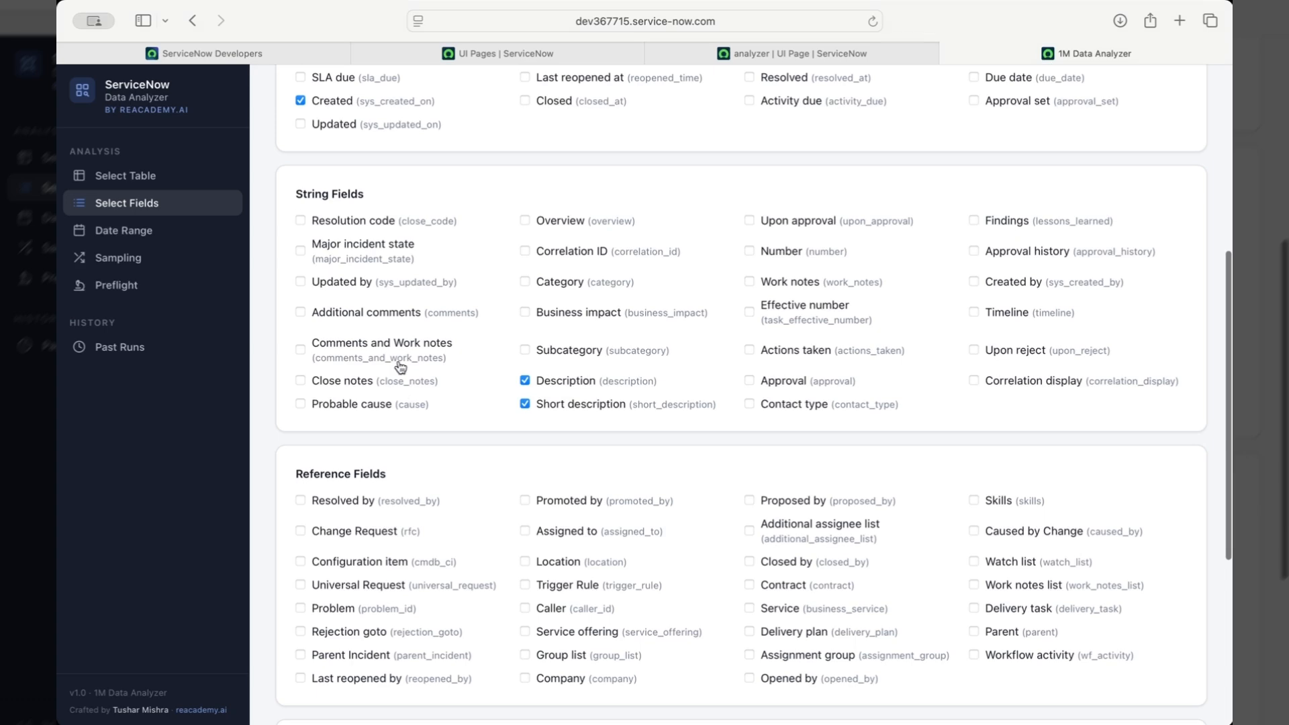
scroll(398, 369, "down", 2)
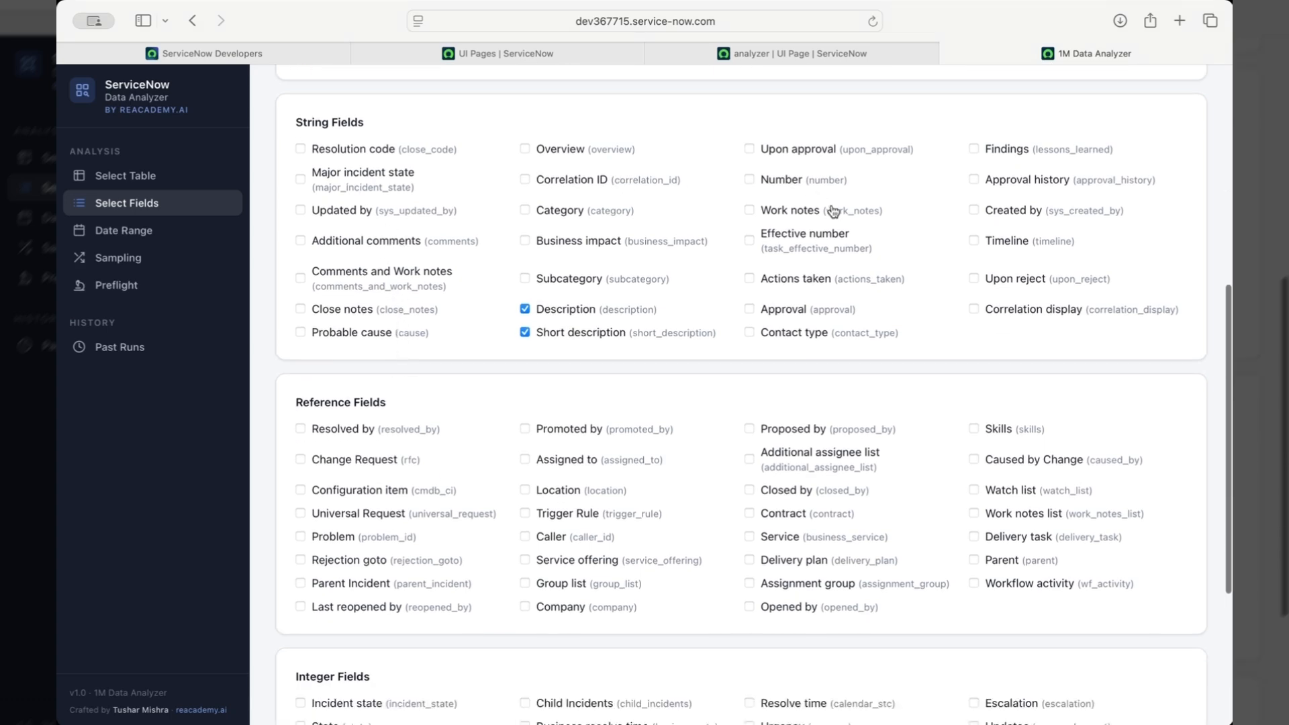
scroll(907, 265, "up", 4)
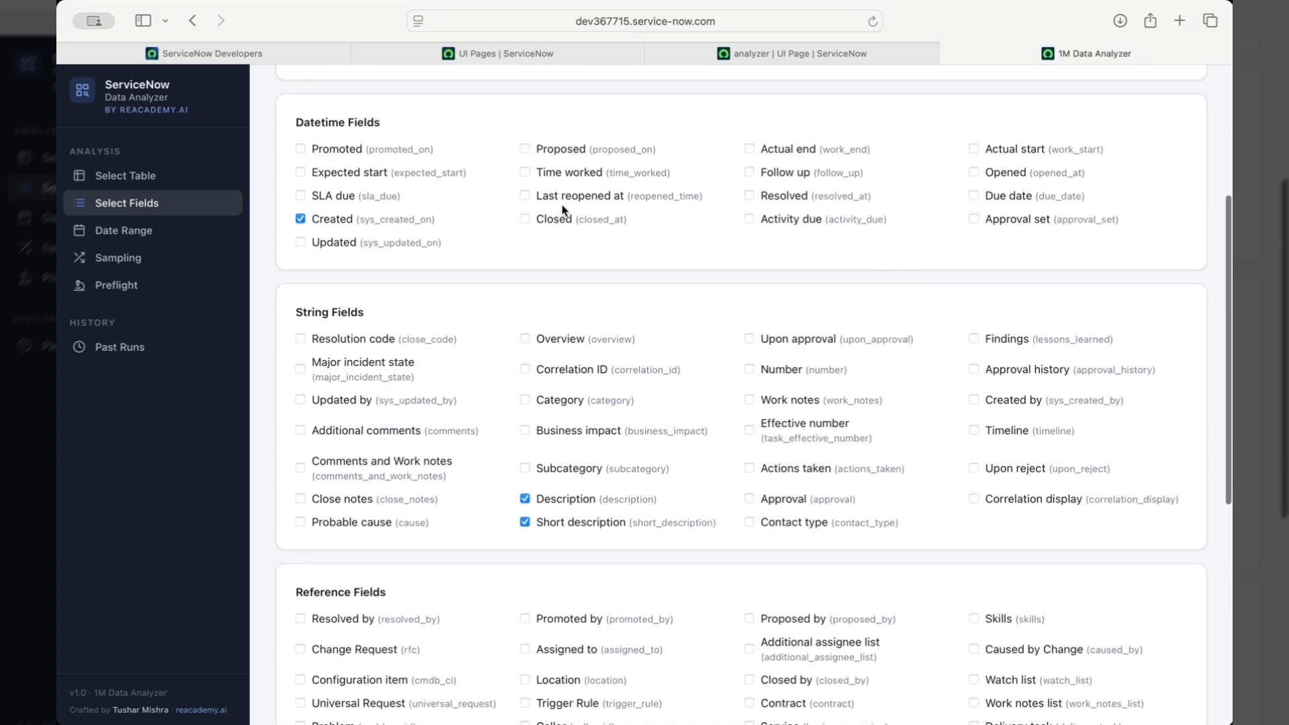
scroll(665, 315, "down", 8)
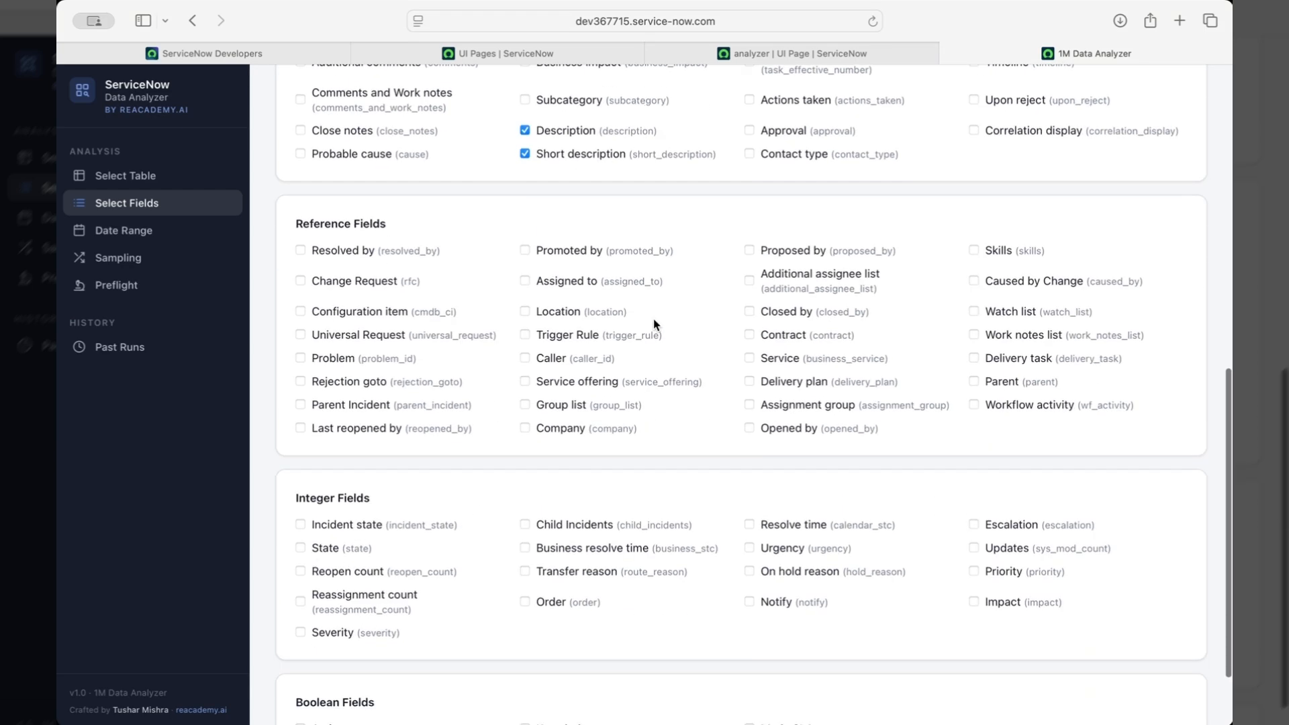
left_click(300, 311)
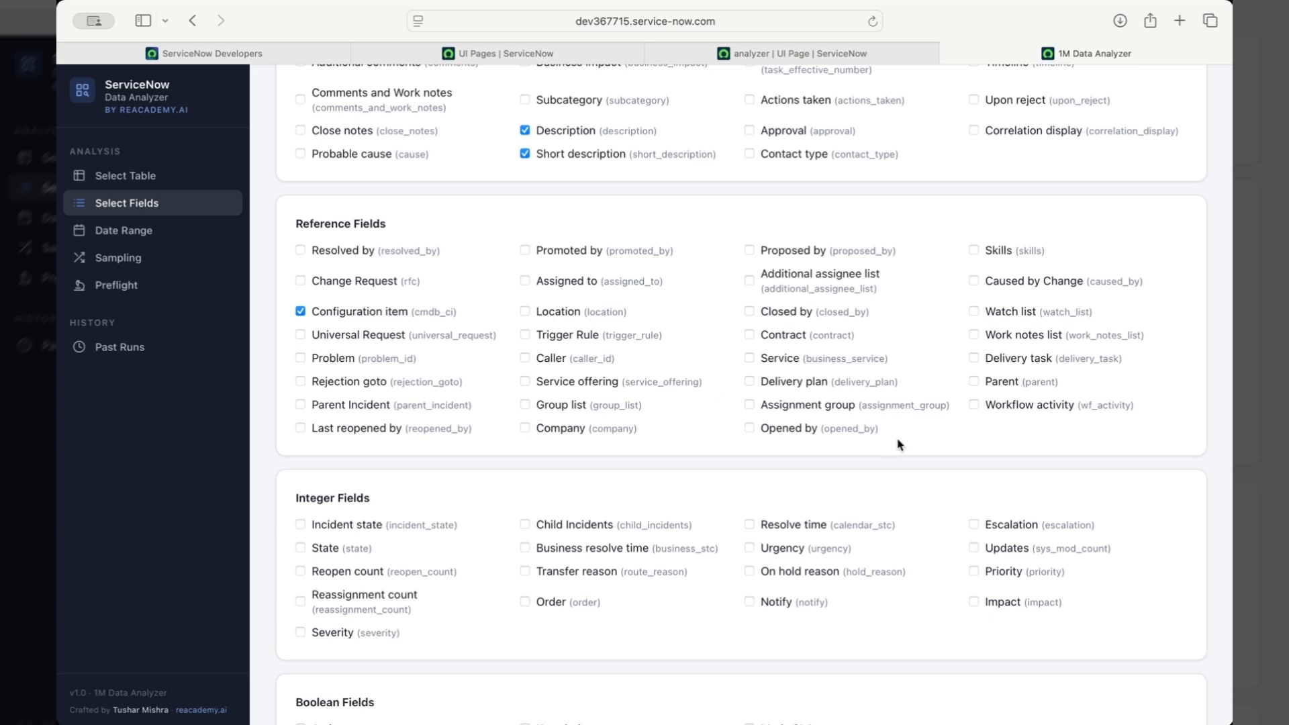
Add the State integer field and continue to the date range stage.
scroll(896, 440, "down", 1)
scroll(894, 453, "up", 3)
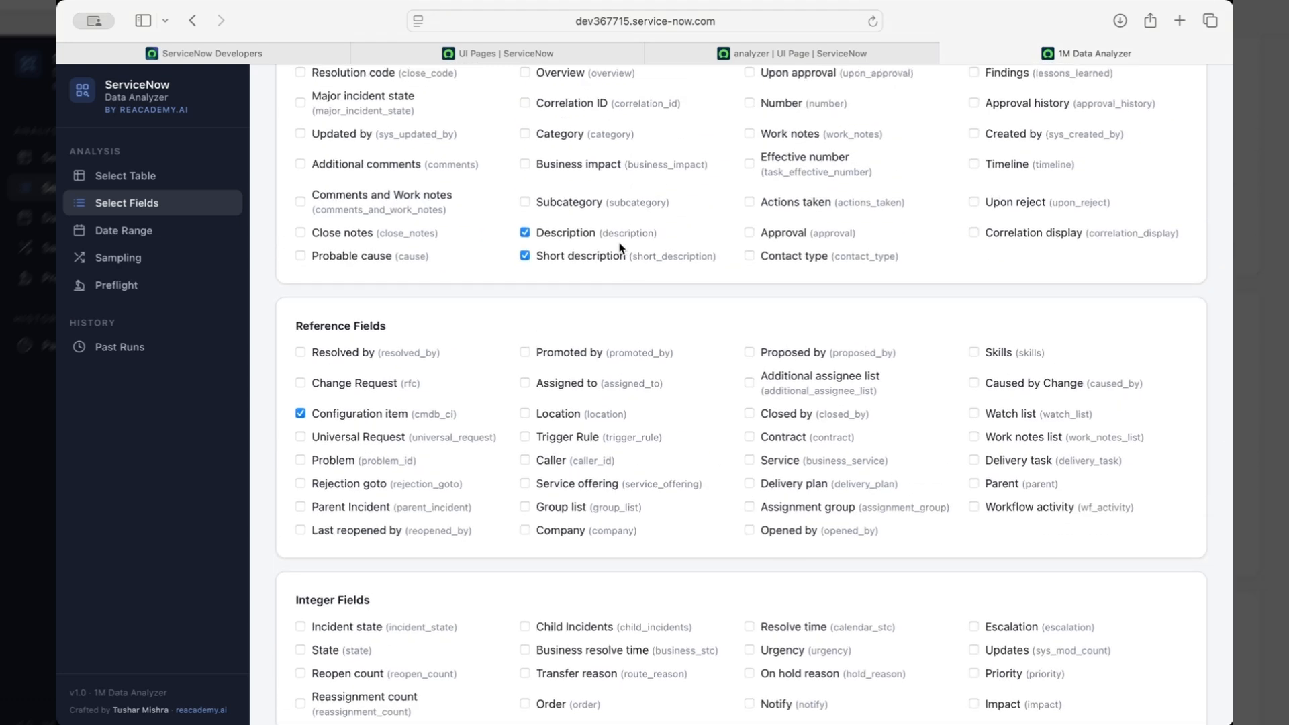
scroll(621, 249, "down", 5)
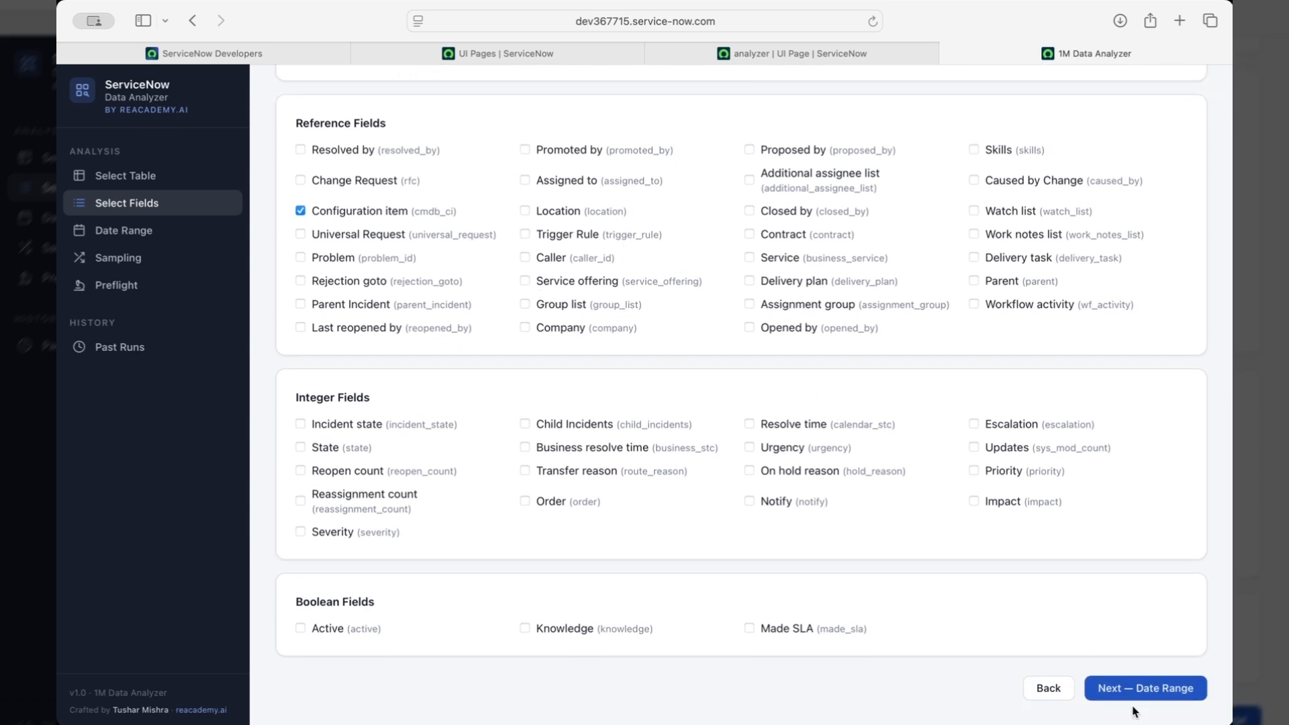
left_click(327, 448)
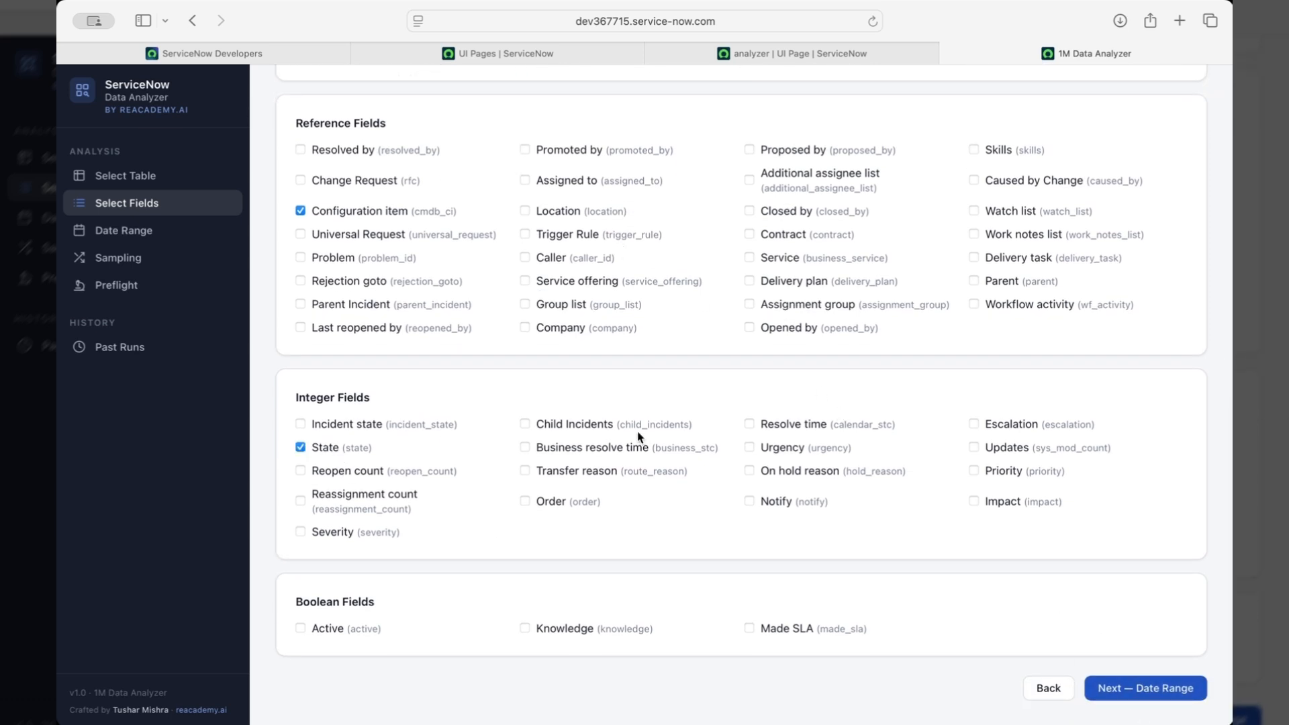
left_click(1109, 694)
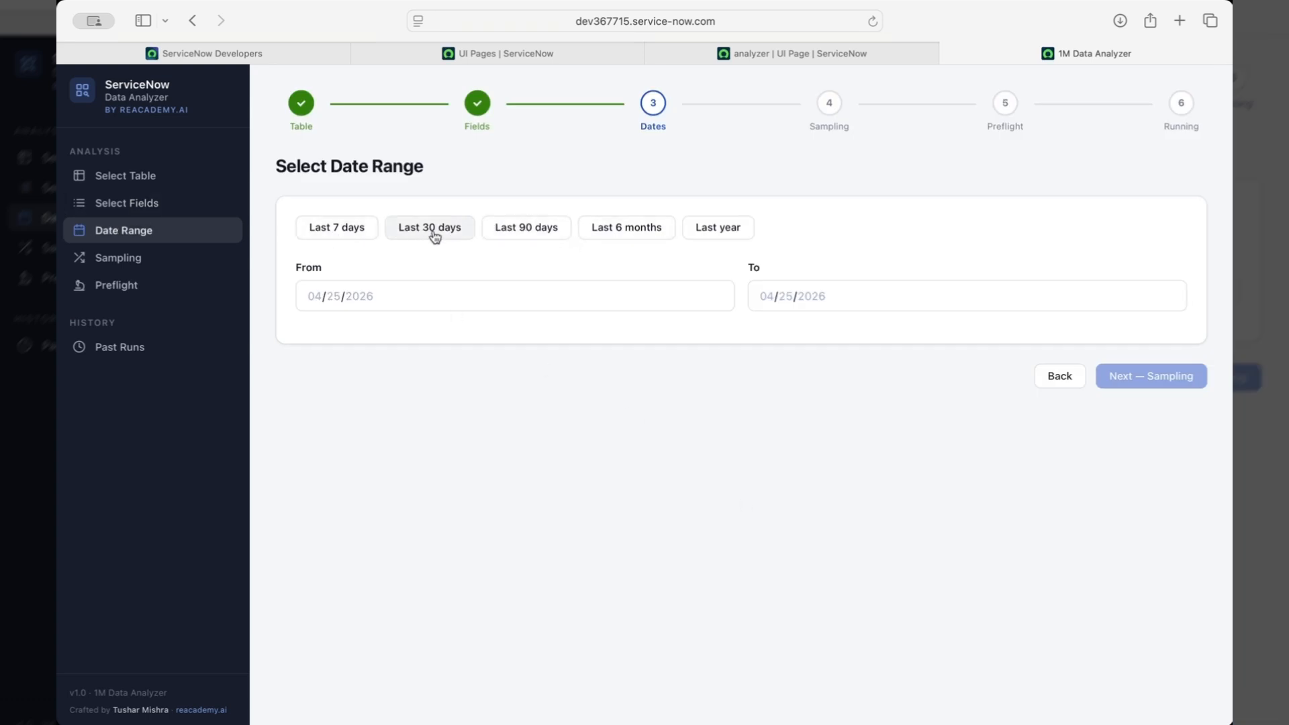
Set the date range to the last 30 days and continue to the sampling strategy.
left_click(459, 235)
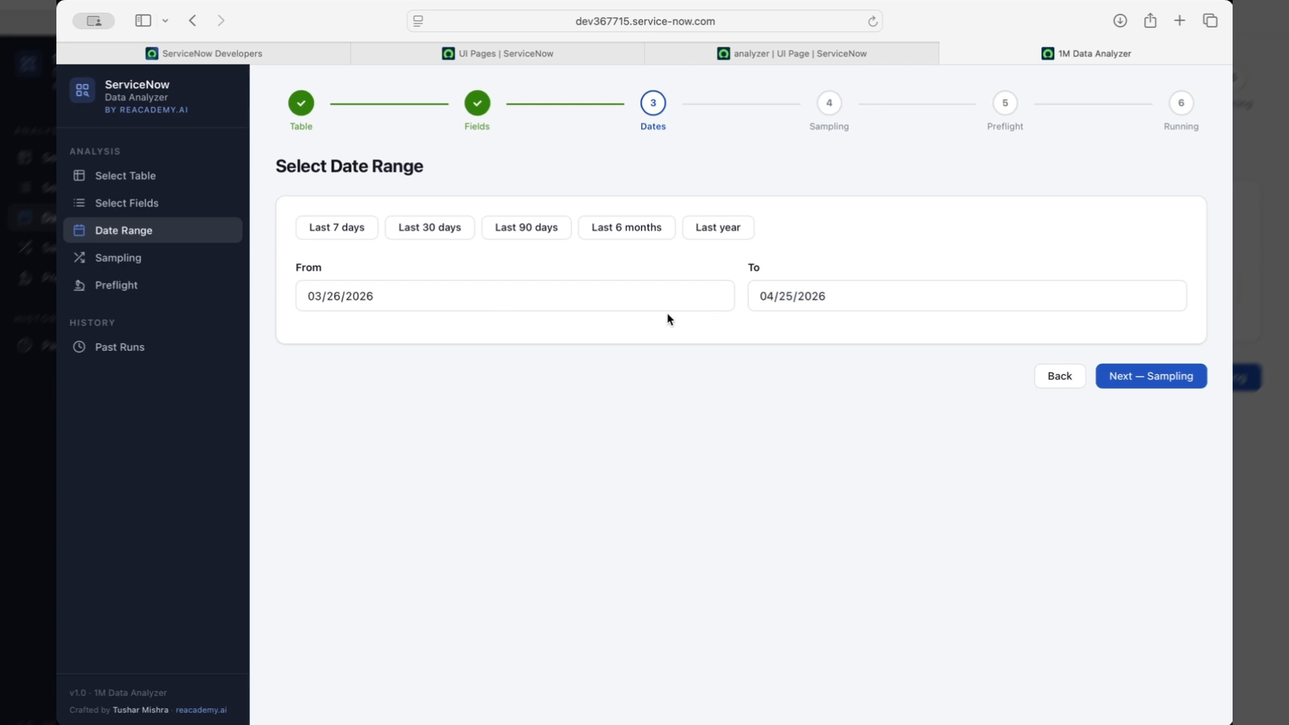
left_click(361, 297)
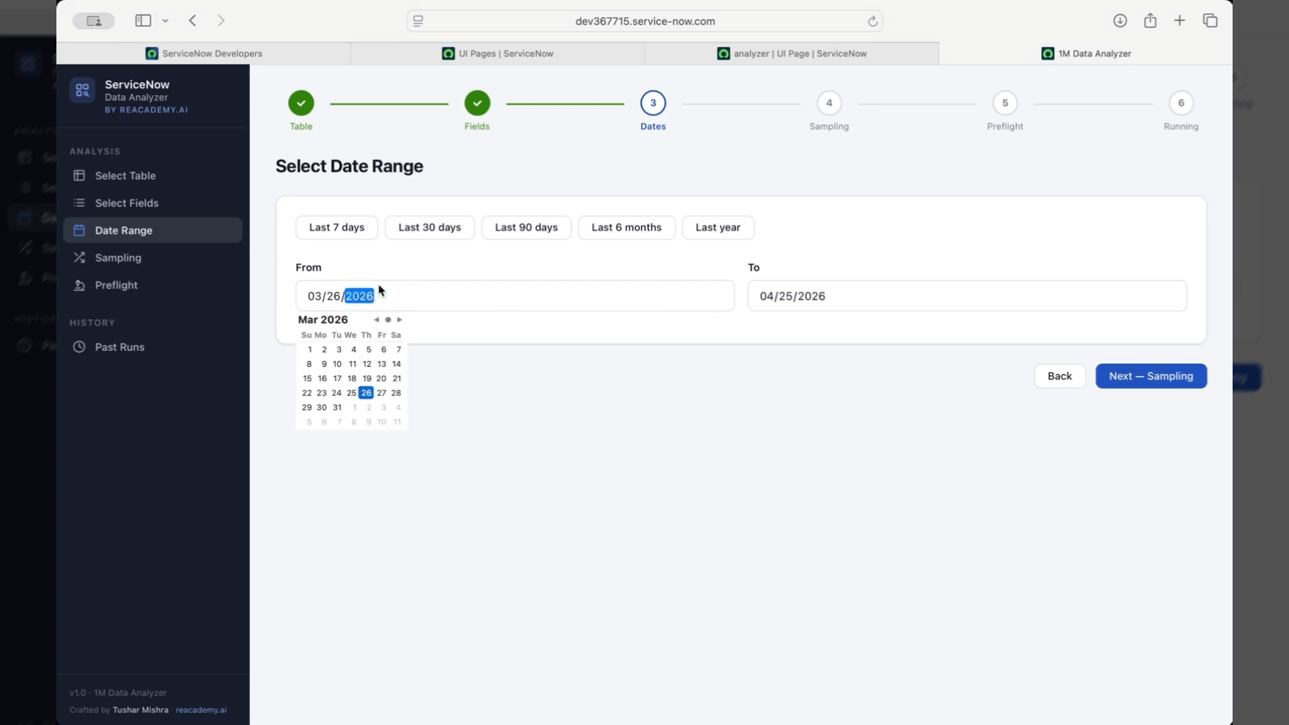
left_click(417, 266)
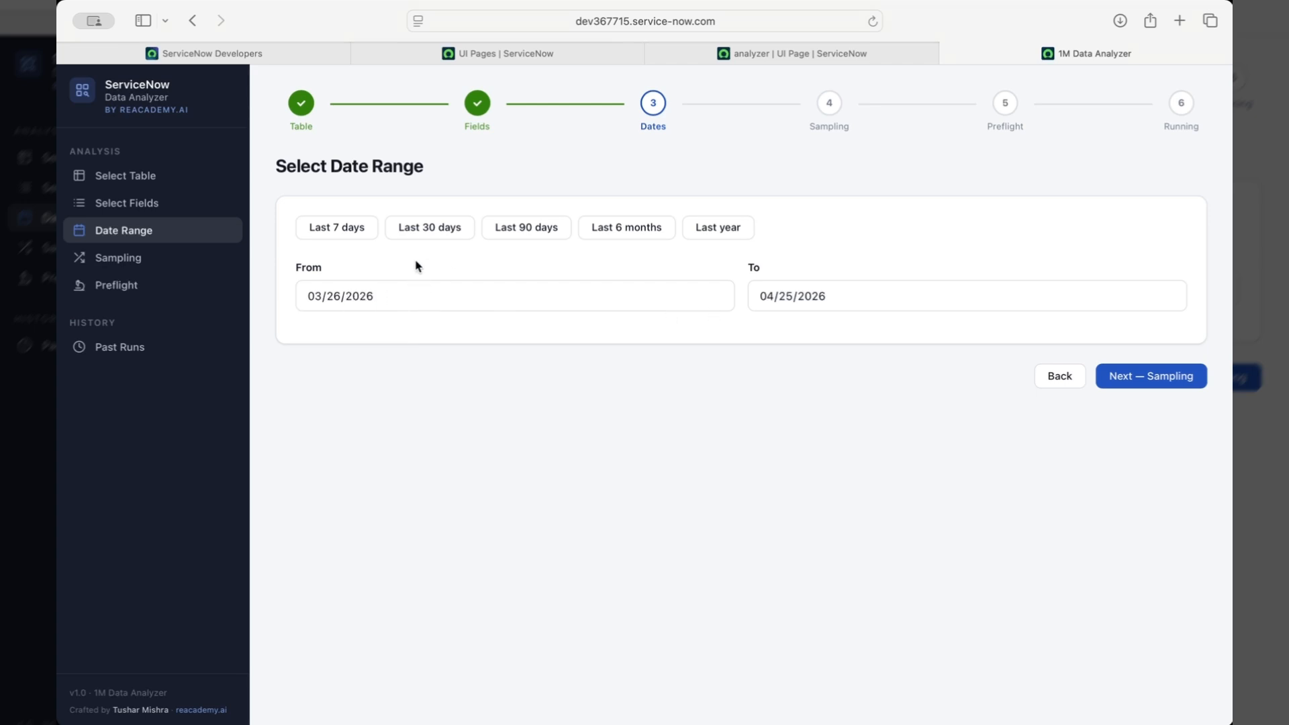
left_click(1162, 391)
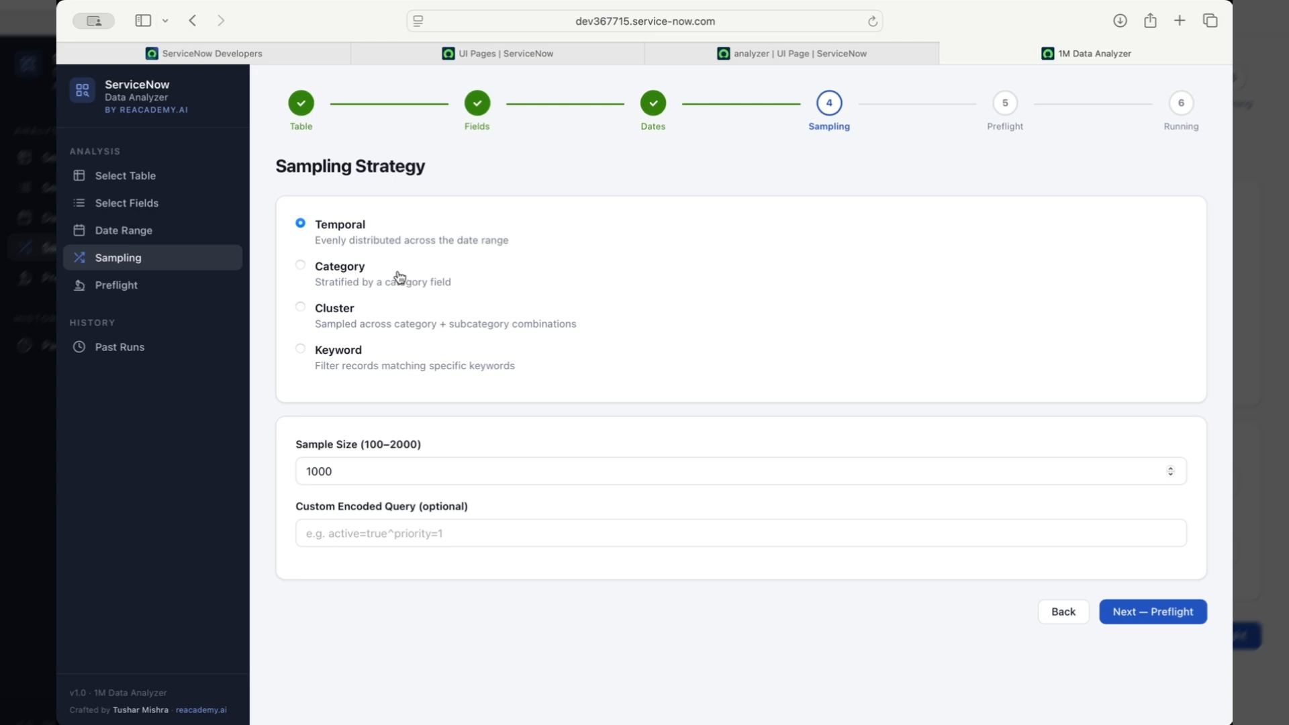
Preview the Category, Cluster and Keyword sampling options, select Temporal sampling again and continue to the preflight check.
left_click(351, 287)
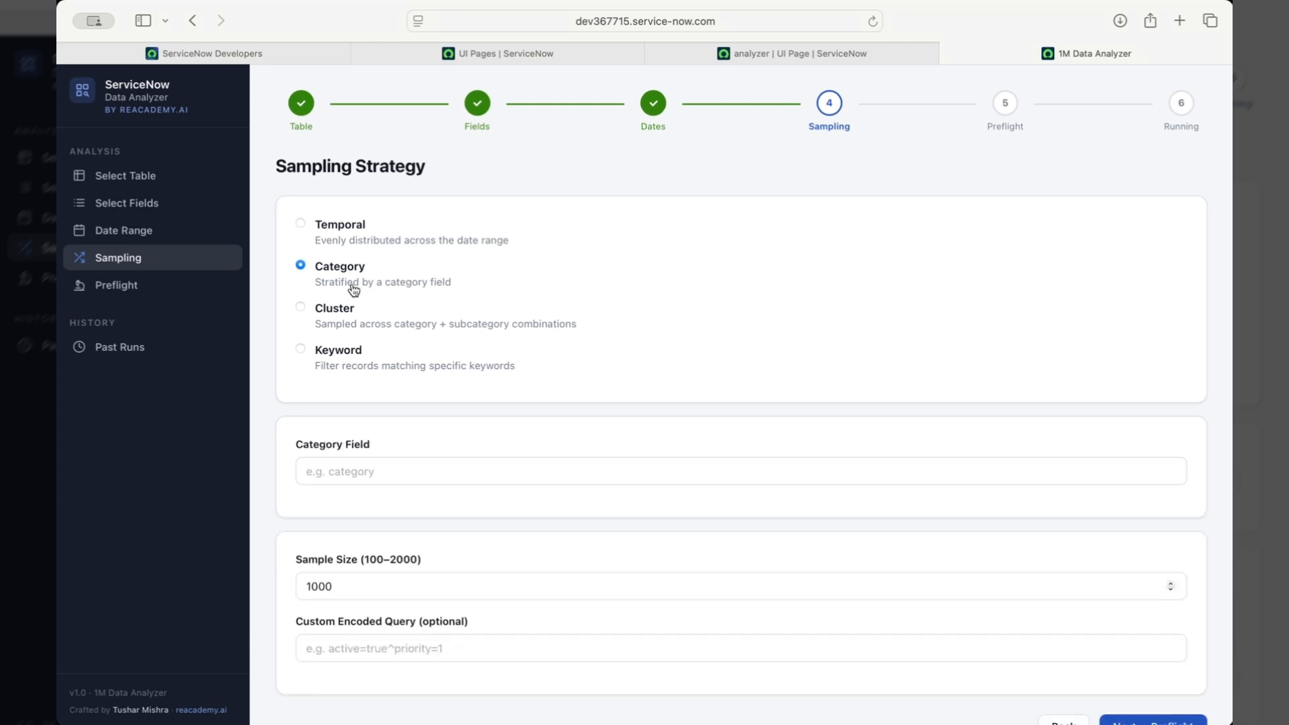
left_click(347, 320)
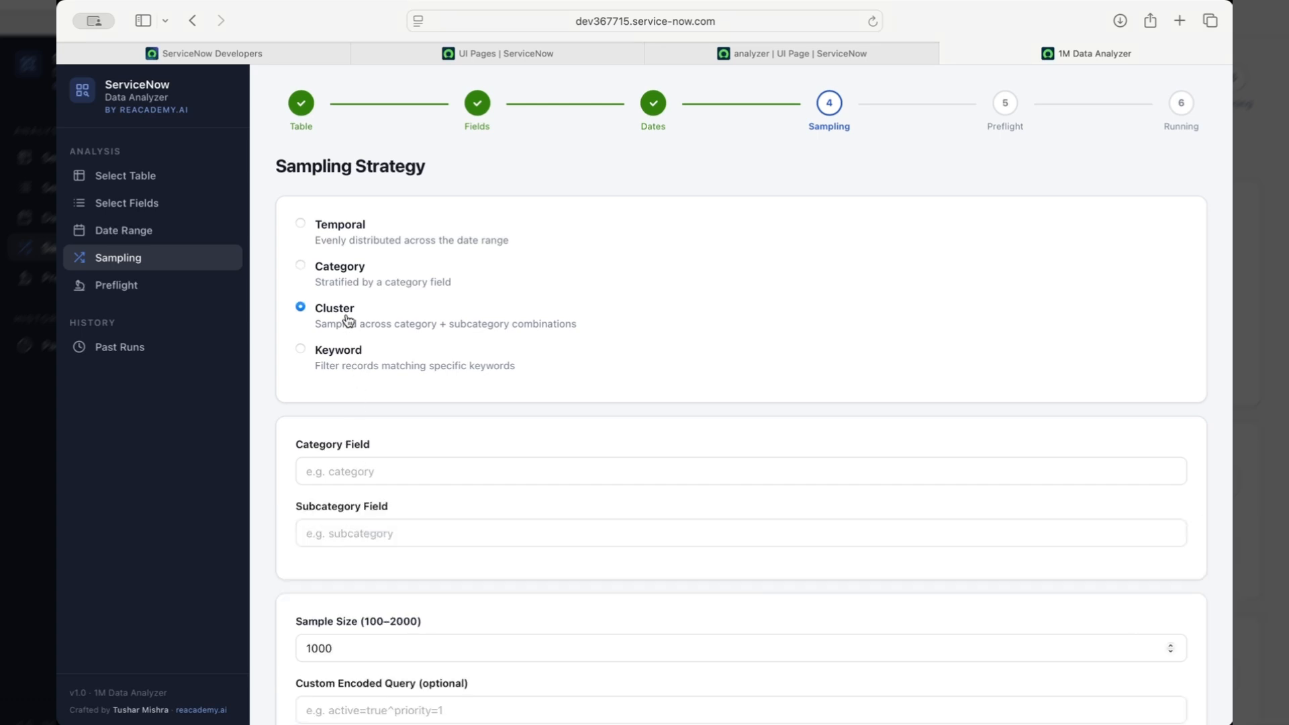
left_click(359, 356)
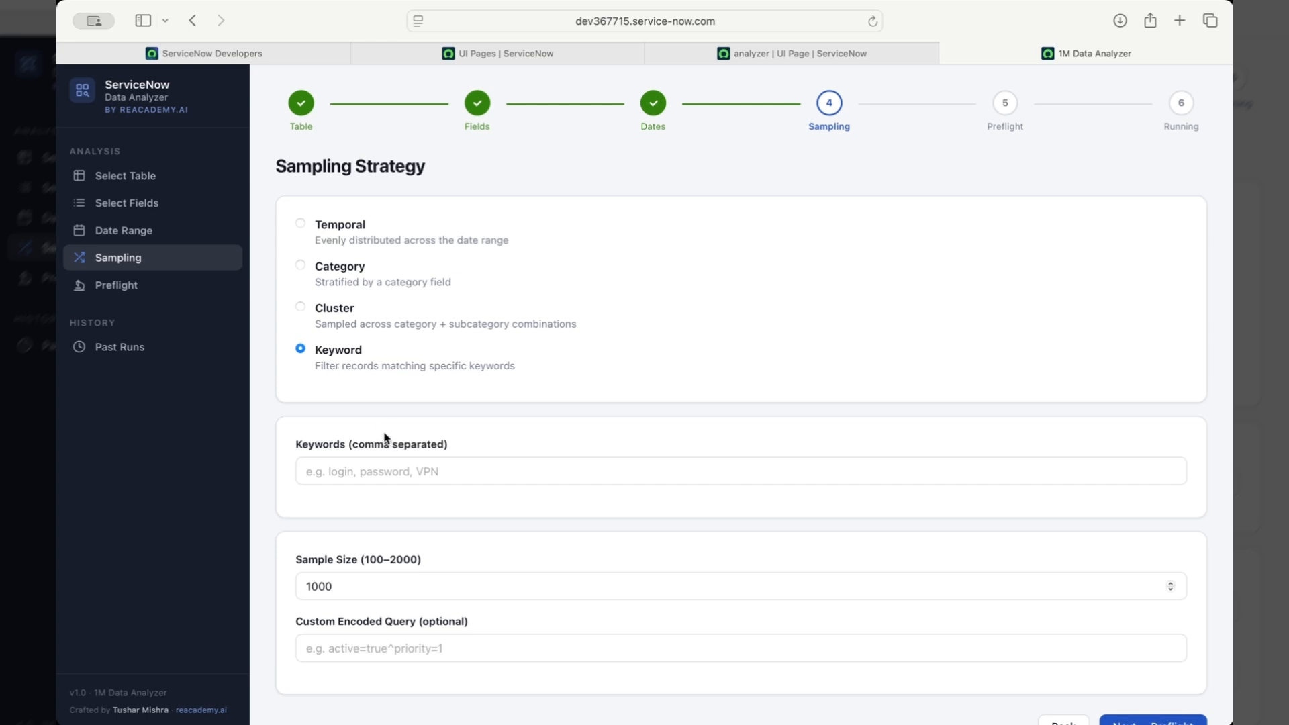
left_click(341, 235)
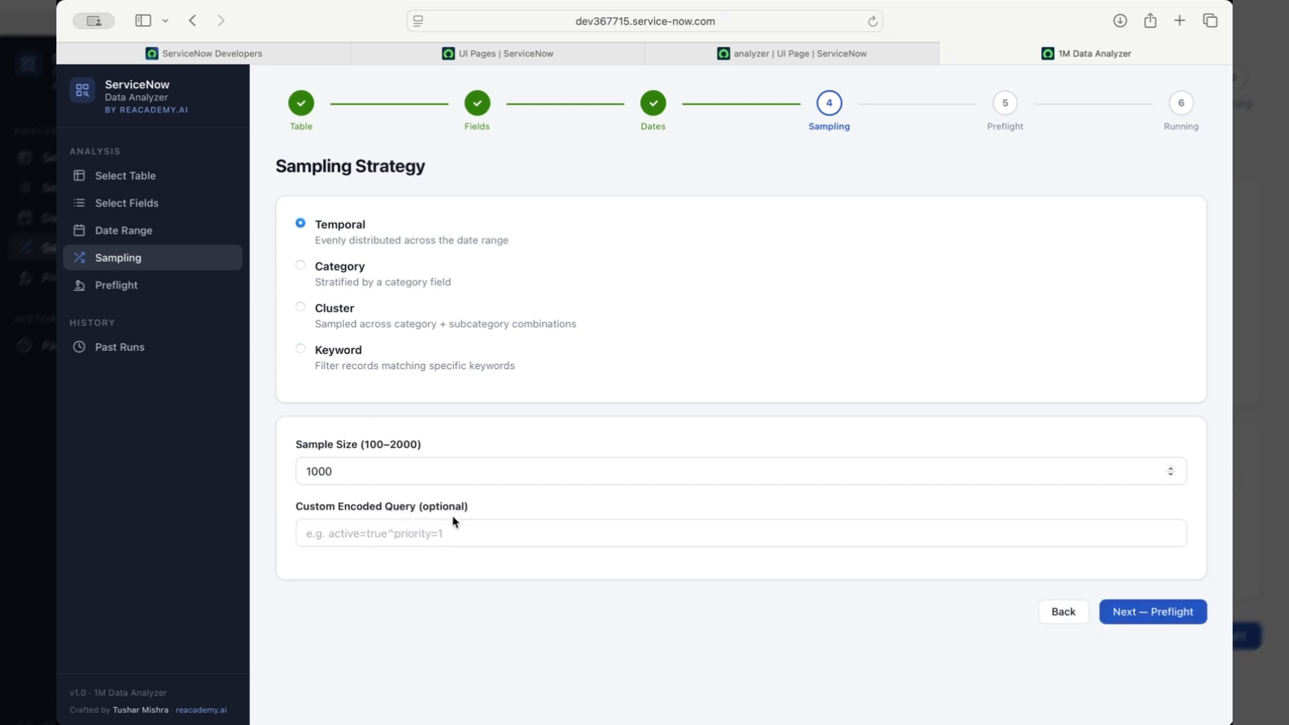
left_click(1134, 621)
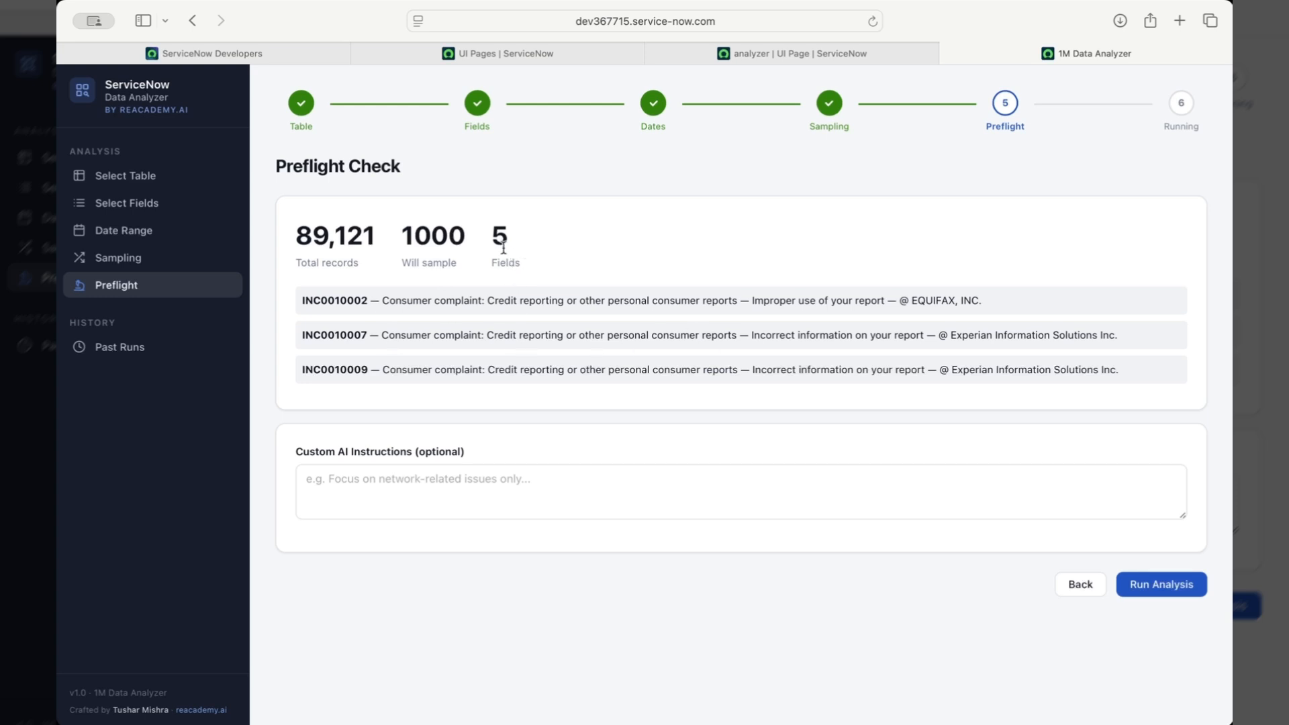
Enter the custom AI instruction "Can you deep dive on the financial data analysis" and run the analysis.
left_click(412, 498)
type("Can you deep dive on the financial data analysis")
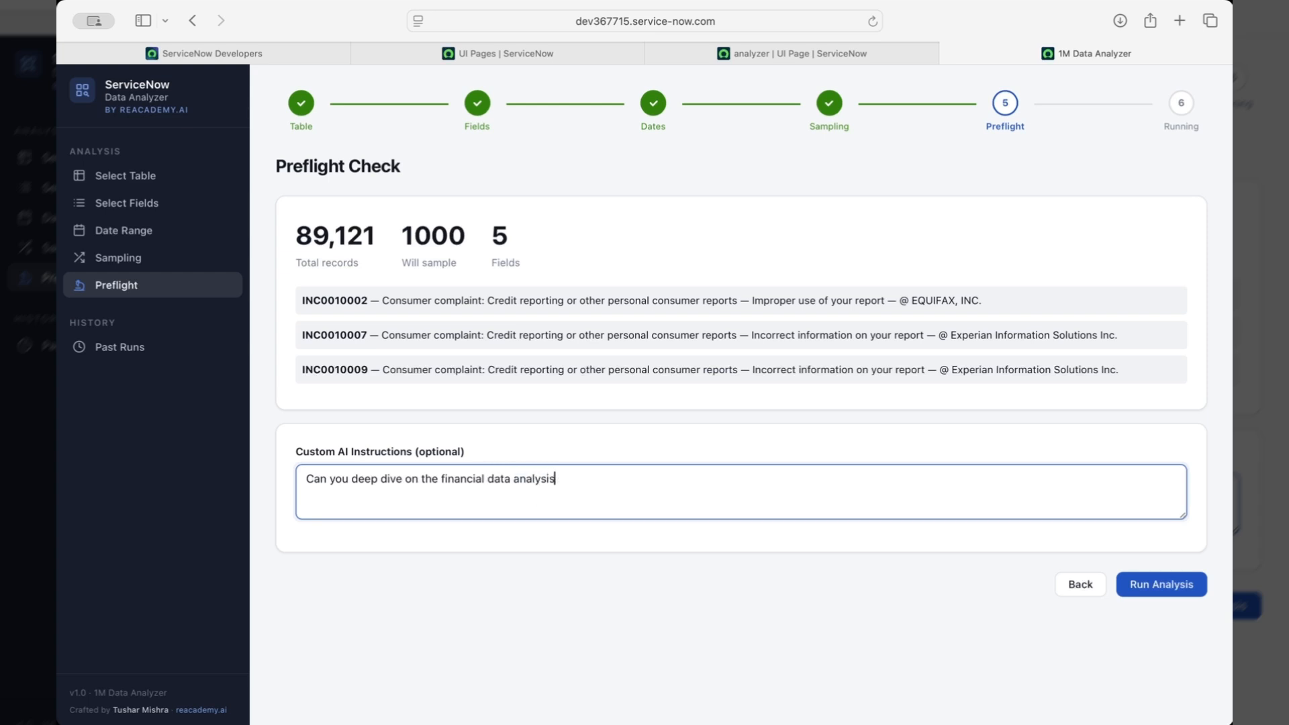
left_click(1138, 596)
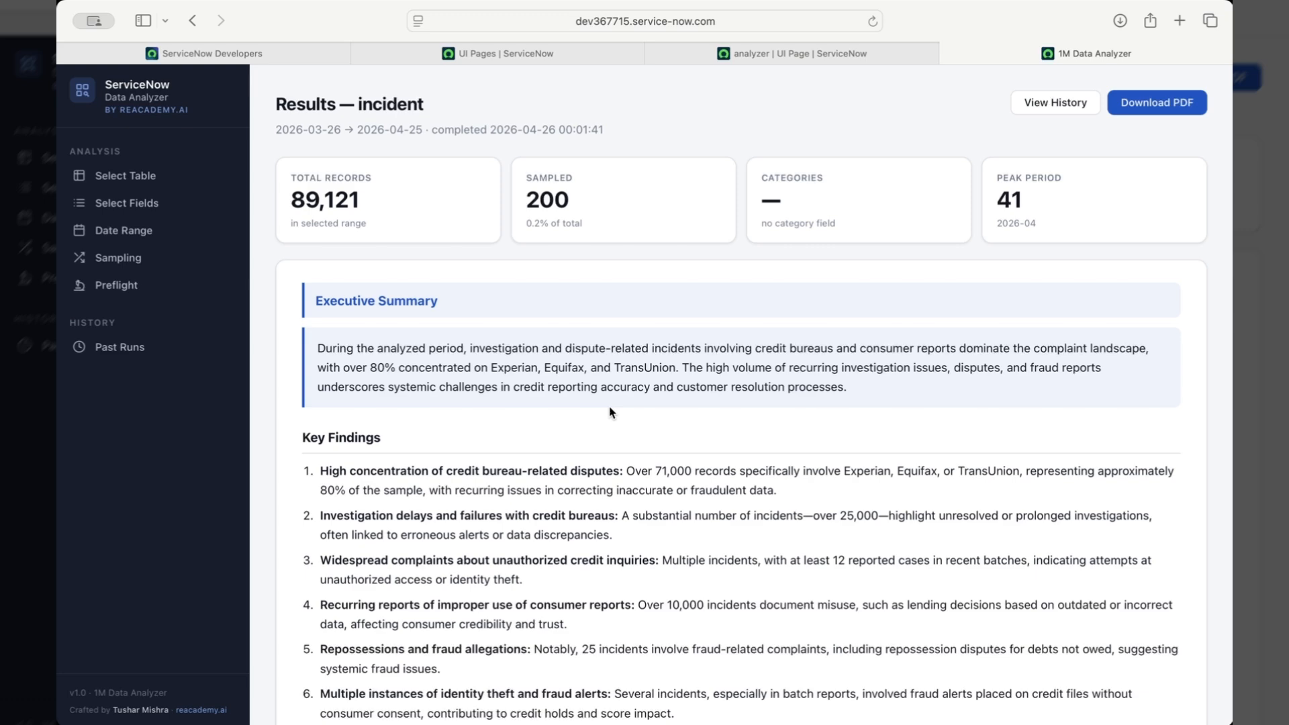
Examine the incident results from the executive summary through key findings, category analysis and anomalies to the recommended actions.
scroll(610, 408, "down", 3)
scroll(436, 190, "up", 3)
scroll(734, 445, "down", 5)
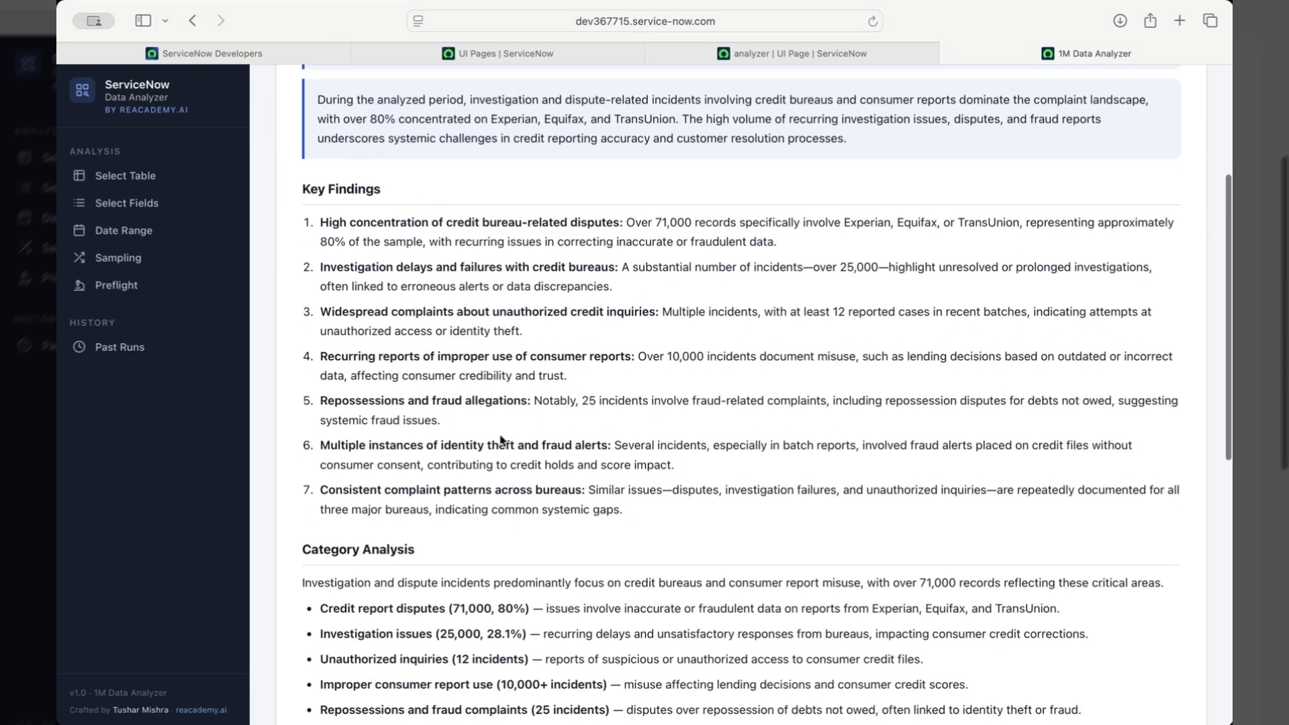
scroll(500, 439, "down", 4)
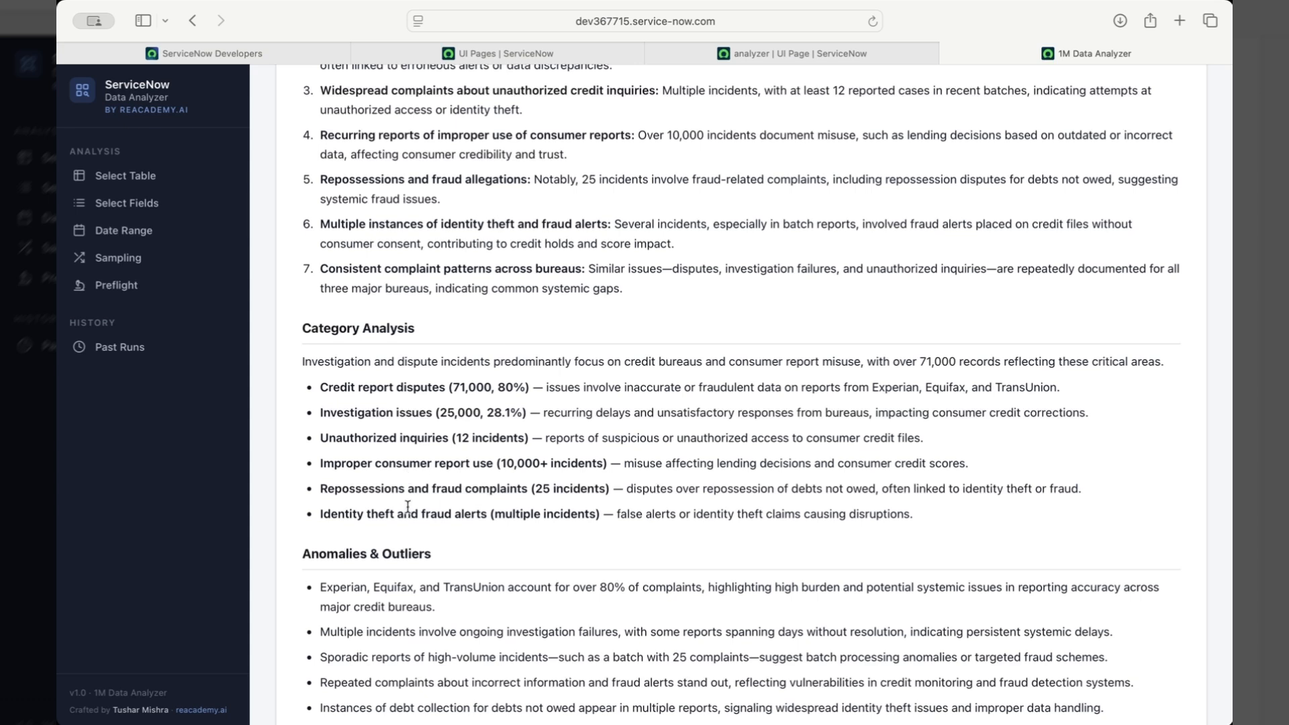
left_click_drag(447, 387, 437, 417)
left_click(439, 423)
scroll(439, 425, "down", 5)
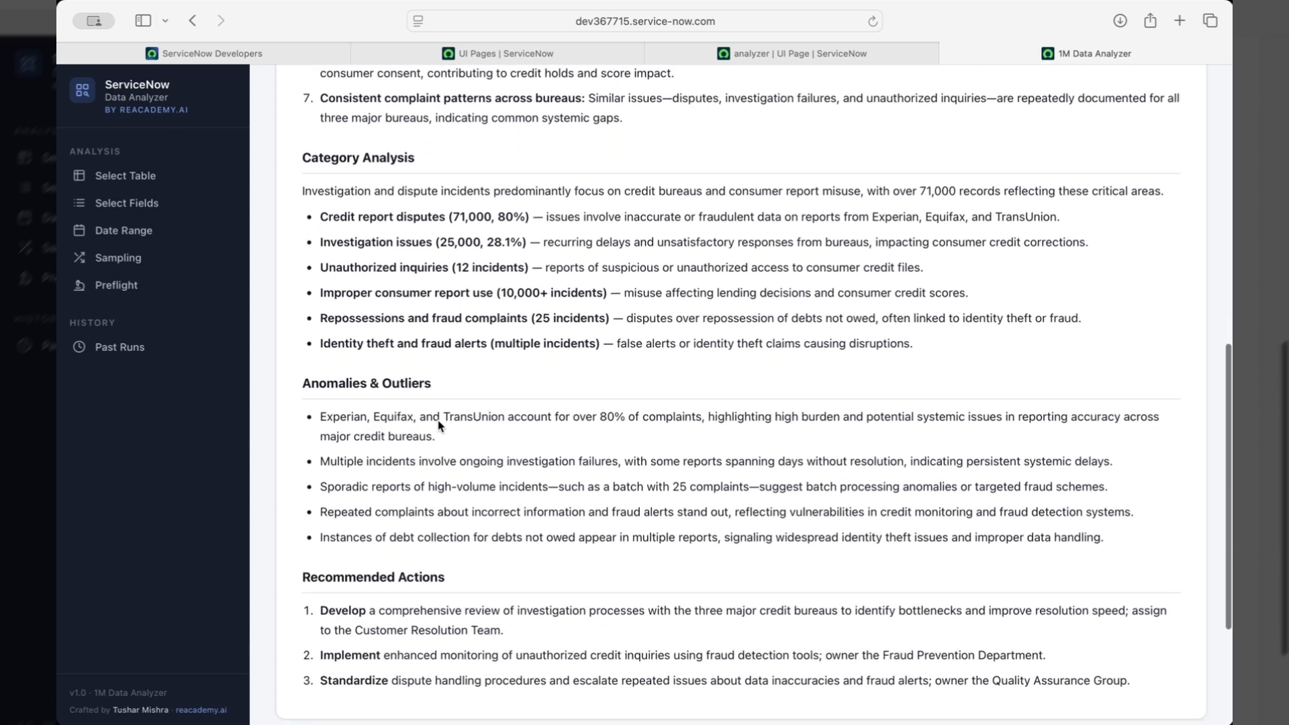
scroll(443, 515, "up", 6)
scroll(408, 407, "up", 7)
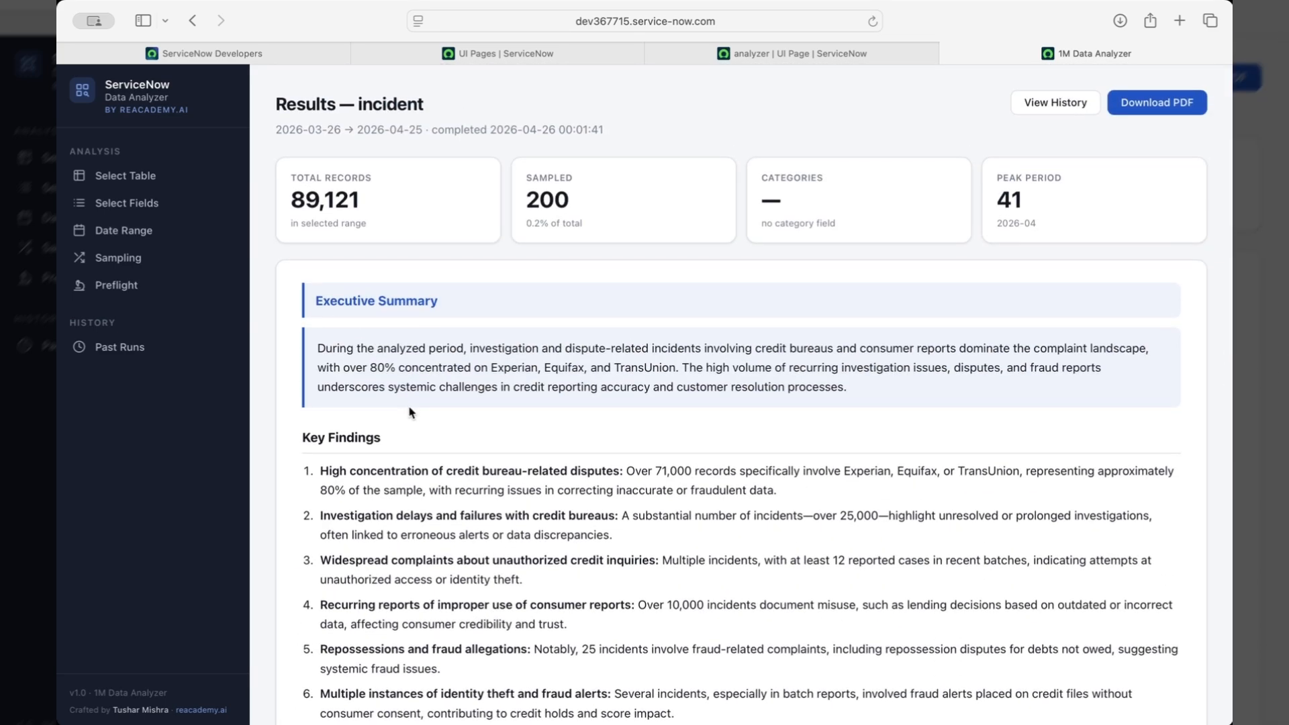
Export the incident results as a PDF named "Analysis Report — incident" in the Downloads folder.
left_click(1126, 104)
left_click(894, 57)
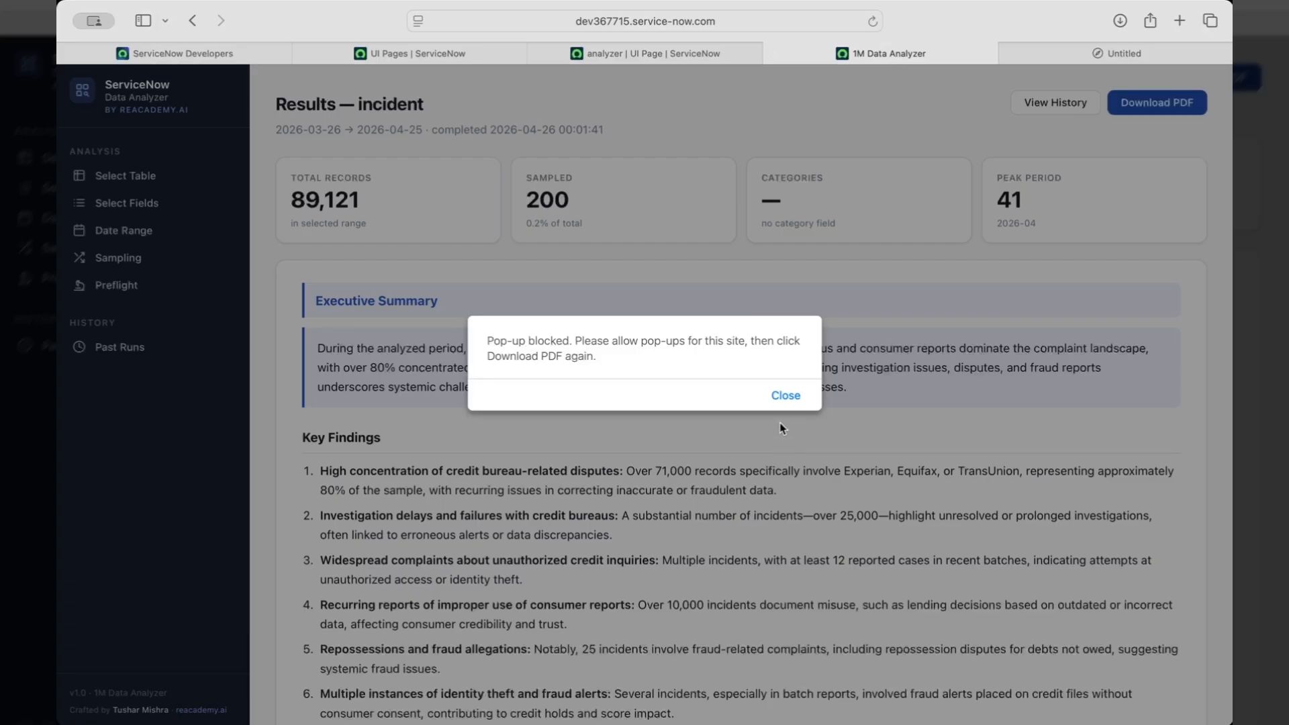
left_click(779, 397)
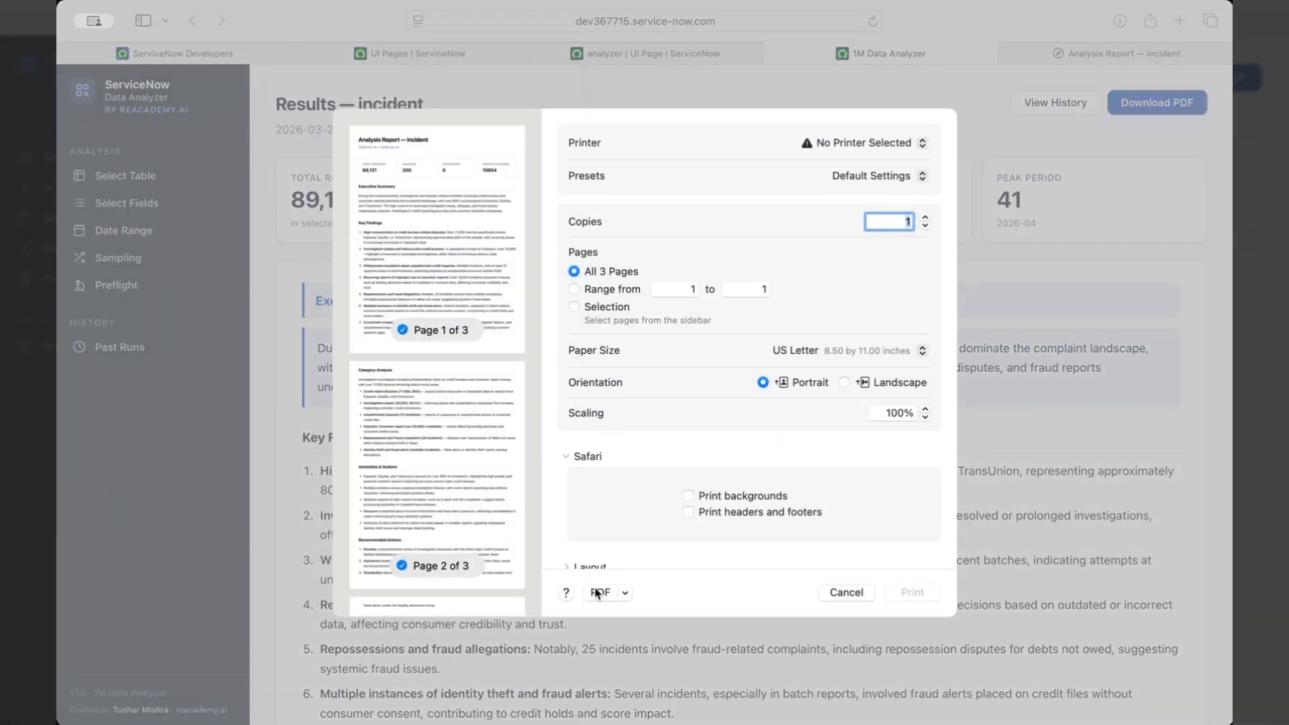
left_click(596, 592)
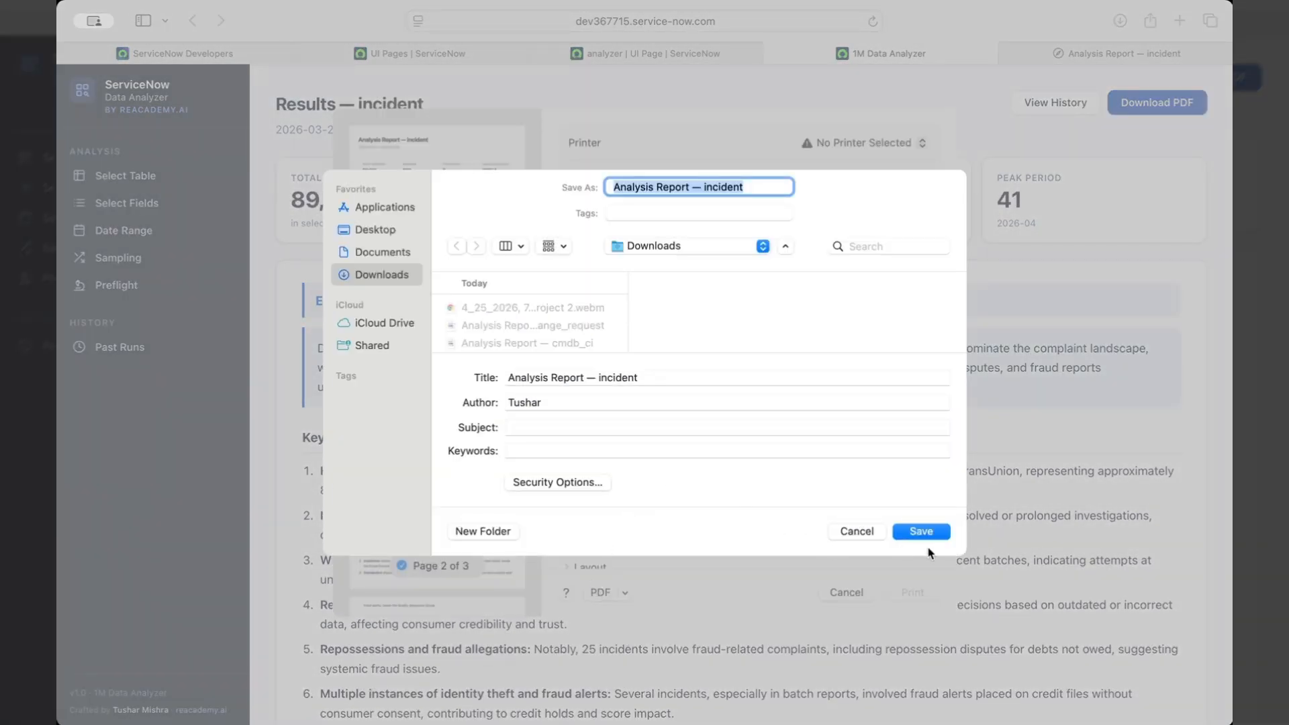
left_click(924, 534)
left_click(692, 449)
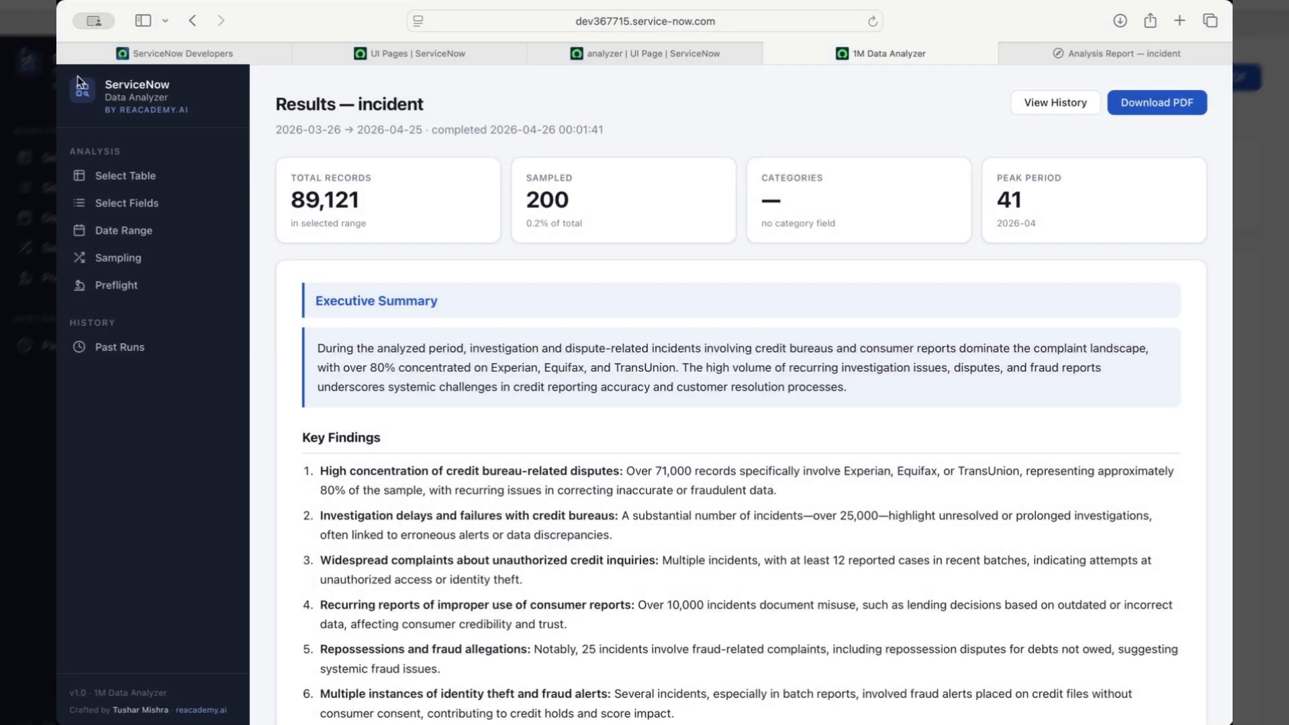
Look through the printable incident analysis report from start to end and close it.
left_click(1083, 59)
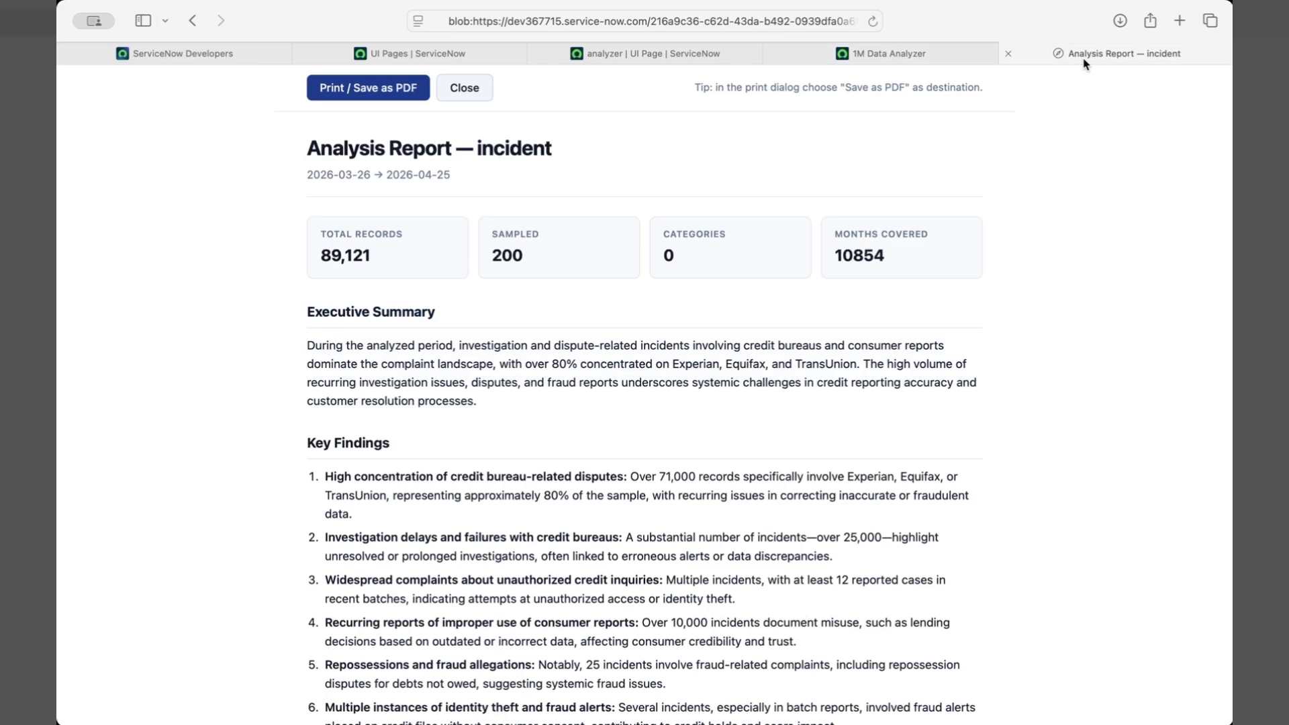
scroll(685, 297, "down", 15)
scroll(684, 297, "up", 15)
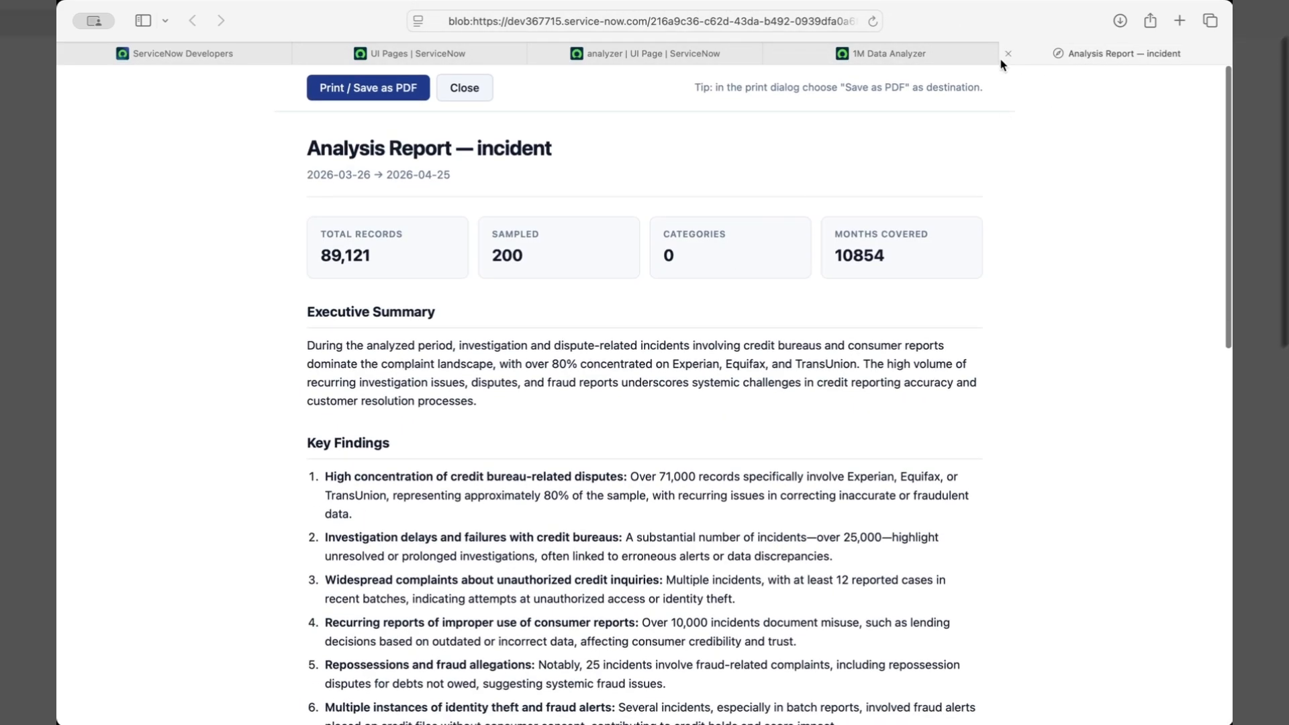
left_click(1008, 53)
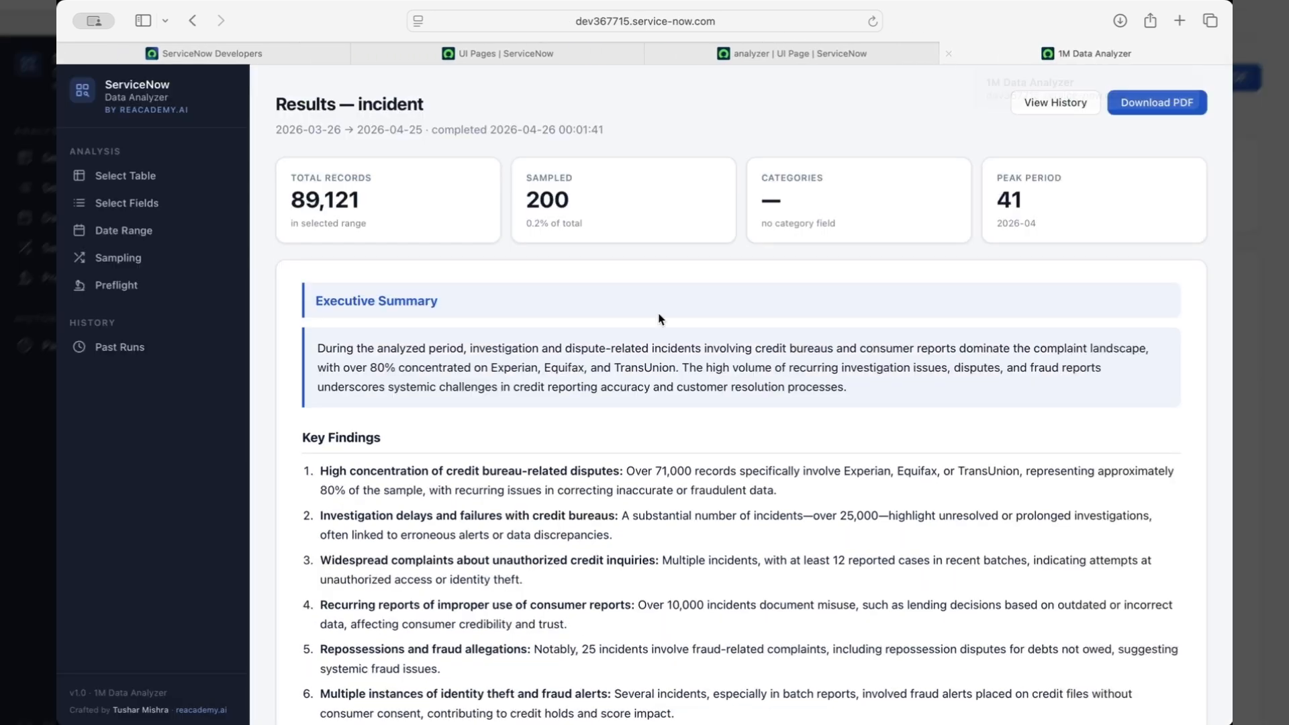